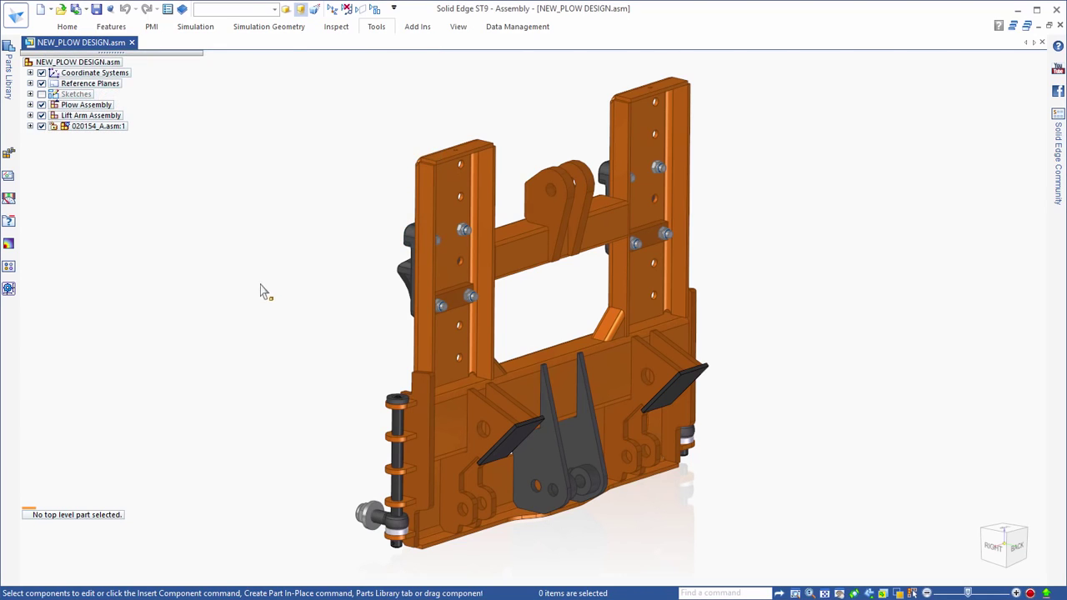
# Step: Add two virtual Pivot Arm Assemblies under Plow Assembly in the Component Structure Editor
pyautogui.click(378, 30)
pyautogui.click(442, 42)
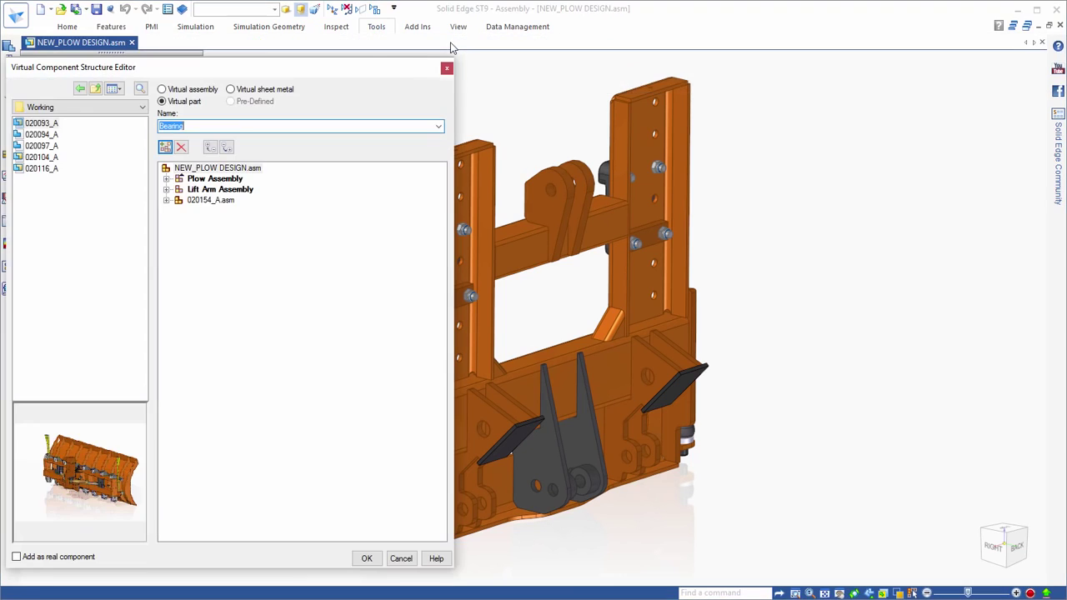
pyautogui.click(166, 179)
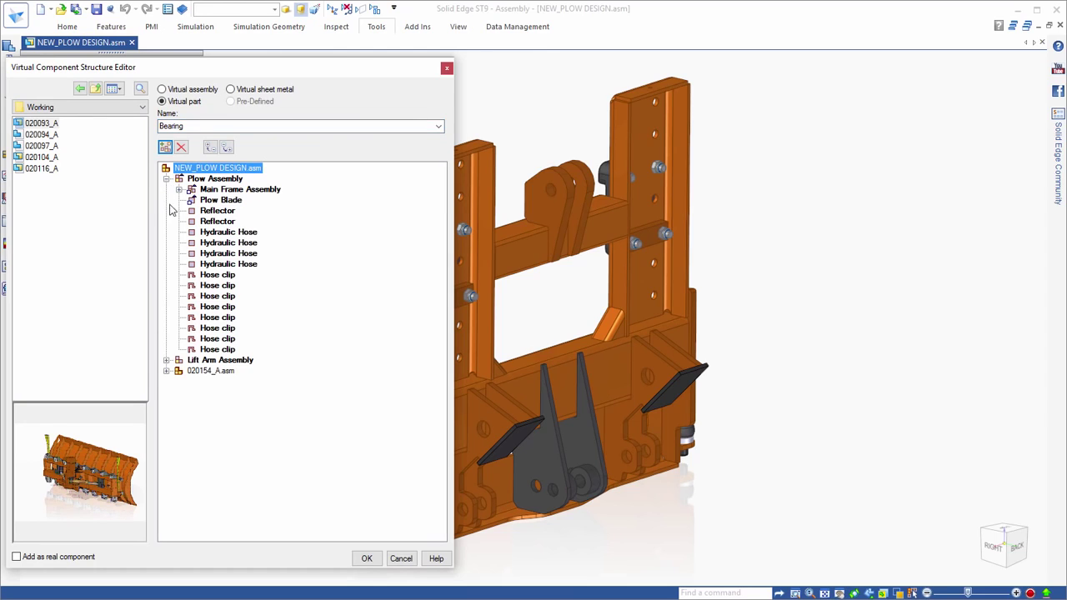
pyautogui.click(166, 360)
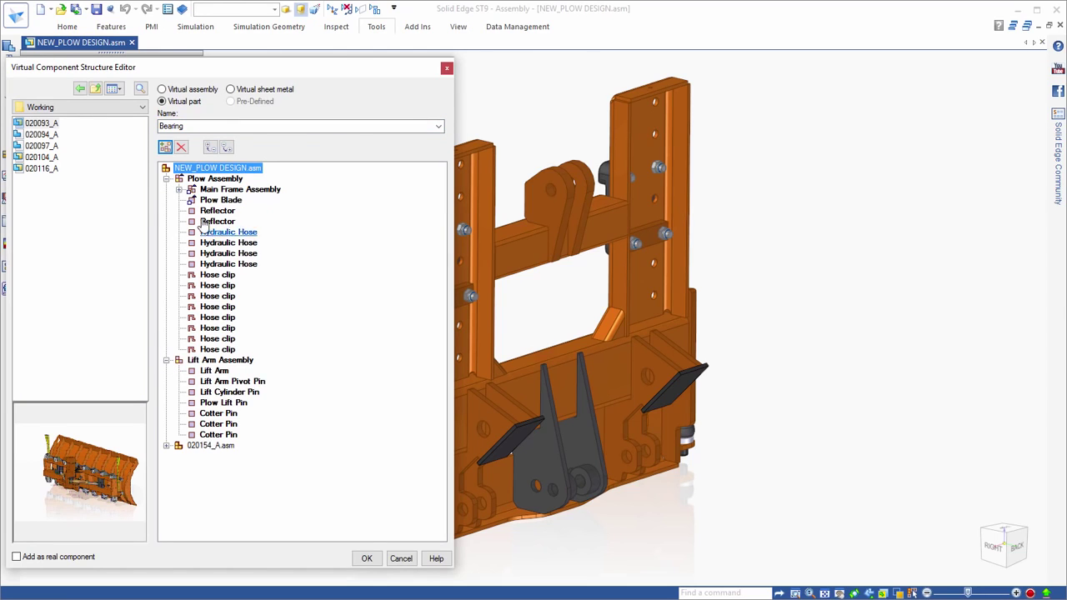
pyautogui.click(162, 89)
pyautogui.click(438, 126)
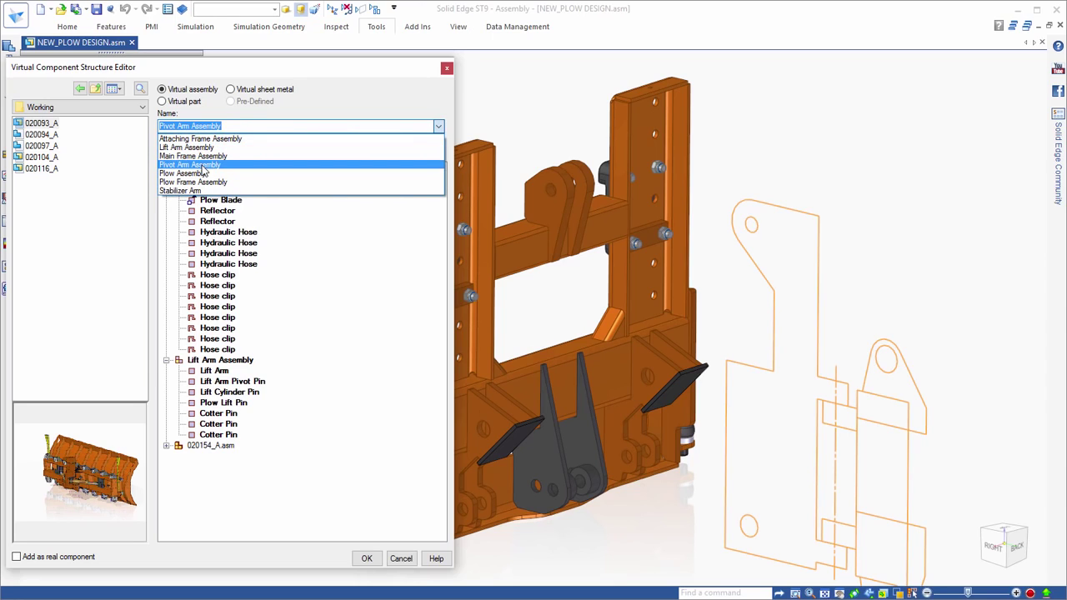
pyautogui.click(203, 166)
pyautogui.click(163, 149)
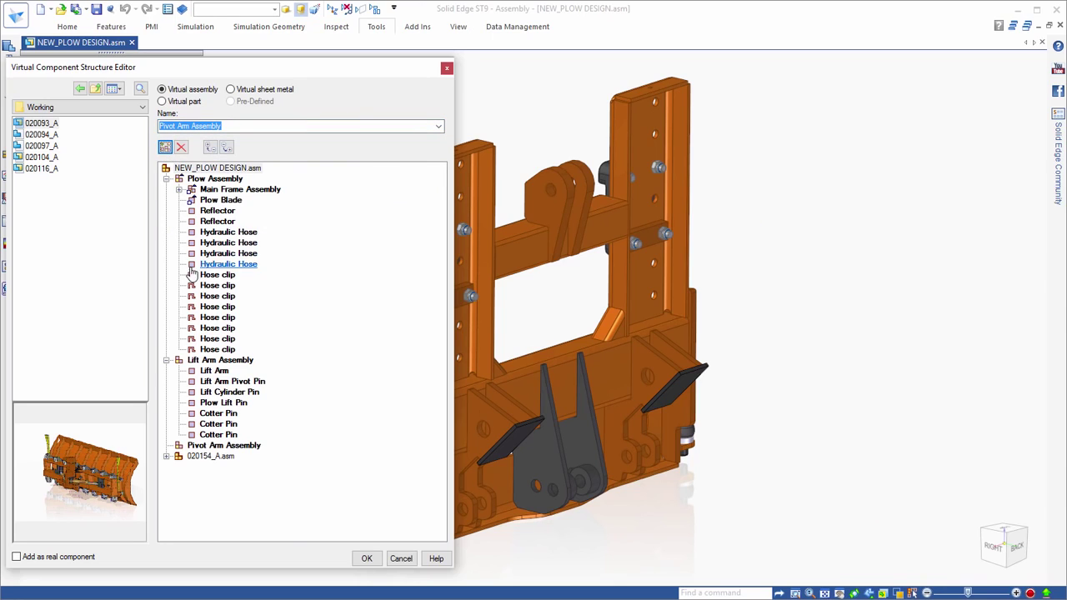
pyautogui.moveTo(195, 450); pyautogui.dragTo(191, 357)
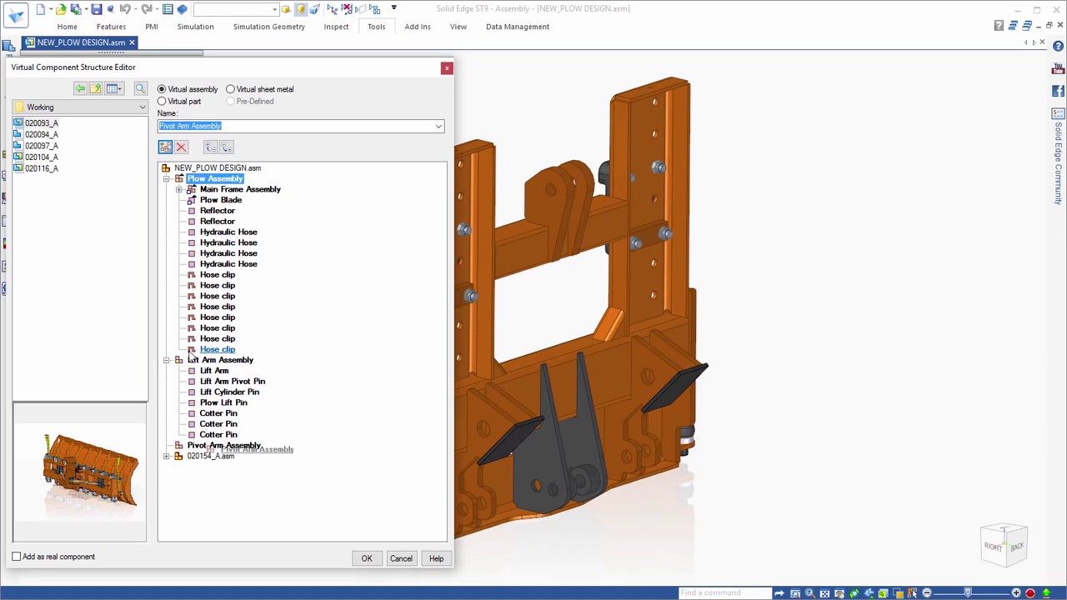
pyautogui.moveTo(200, 185); pyautogui.dragTo(198, 184)
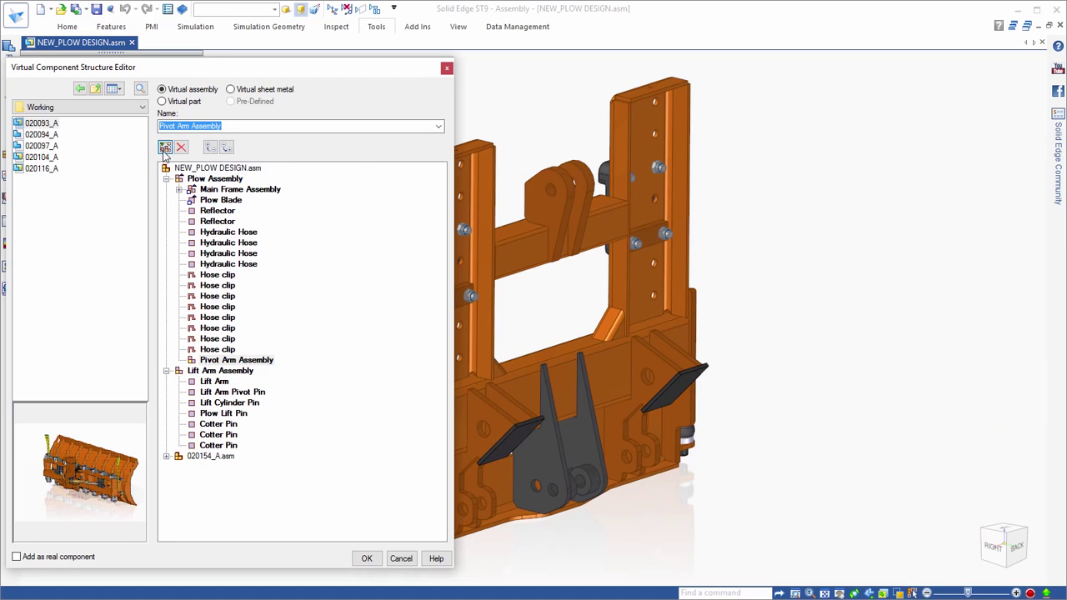
pyautogui.click(165, 150)
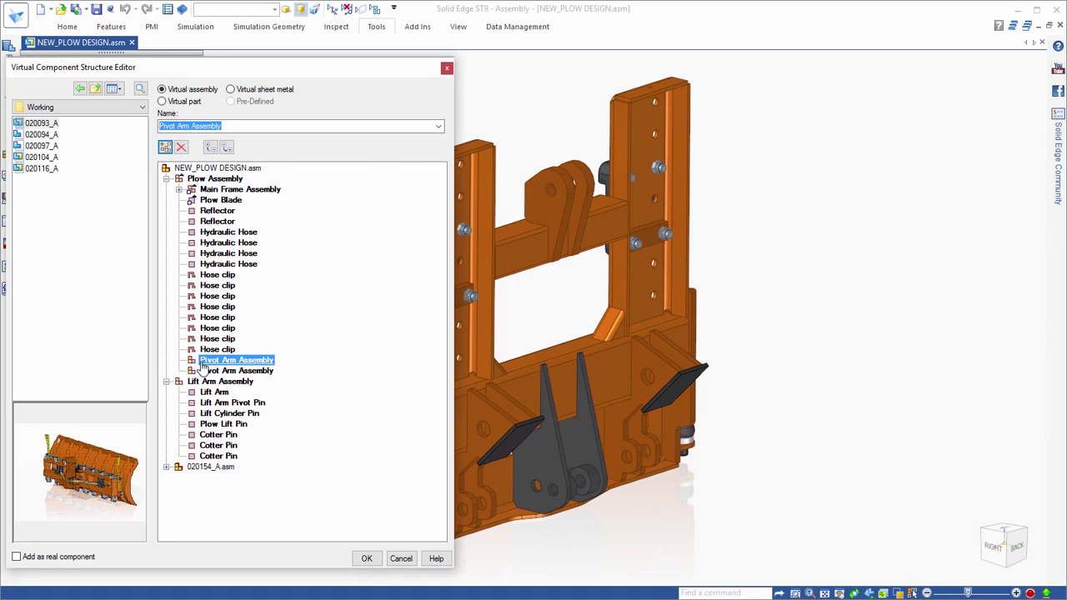
# Step: Create a virtual Pivot Arm part and add 020104_A to the top-level assembly
pyautogui.click(164, 103)
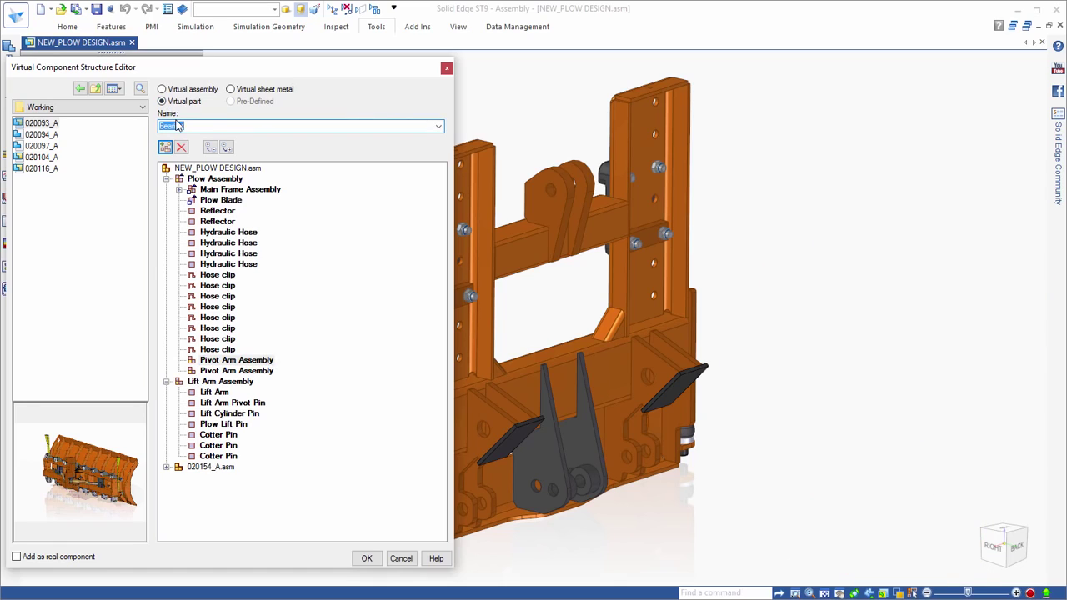
pyautogui.write('Pivot Arm')
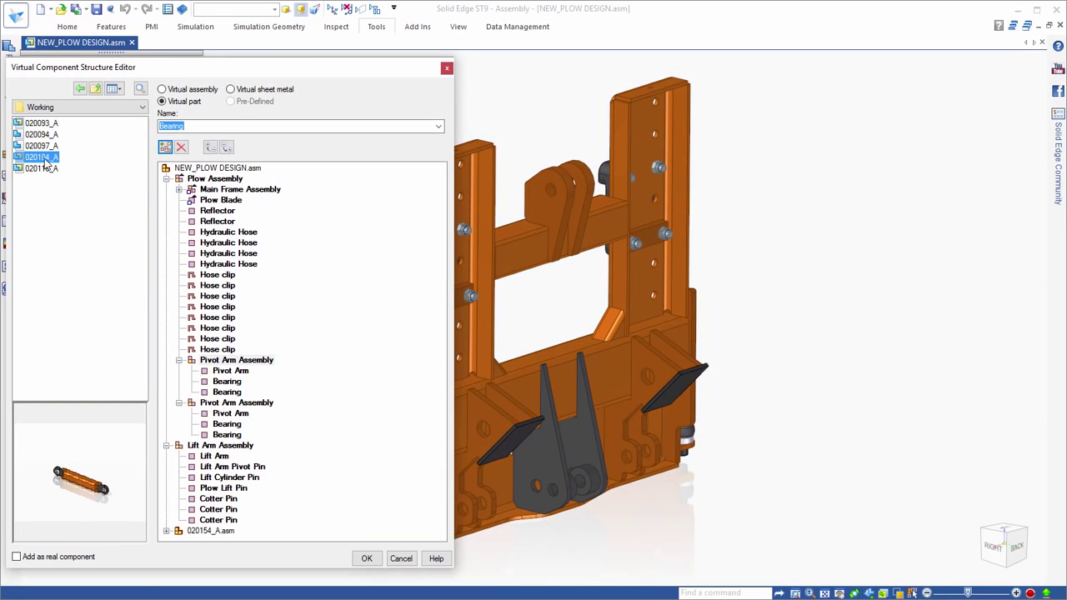
pyautogui.moveTo(46, 162); pyautogui.dragTo(182, 172)
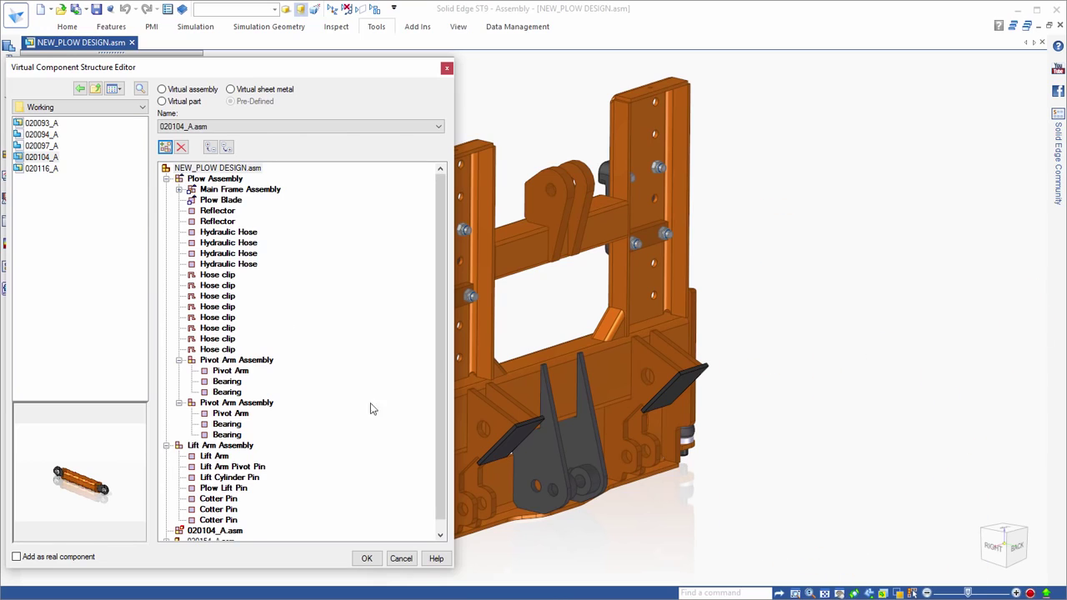
pyautogui.scroll(-1, 321, 519)
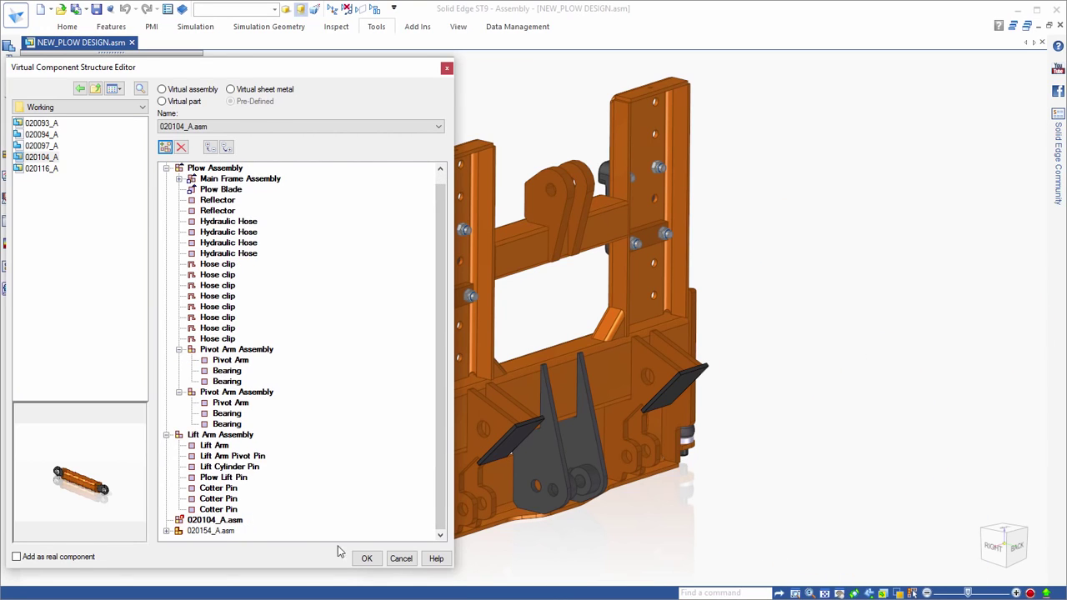
# Step: Accept the new structure and project the hole's circular edge into the Side Layout sketch
pyautogui.click(367, 559)
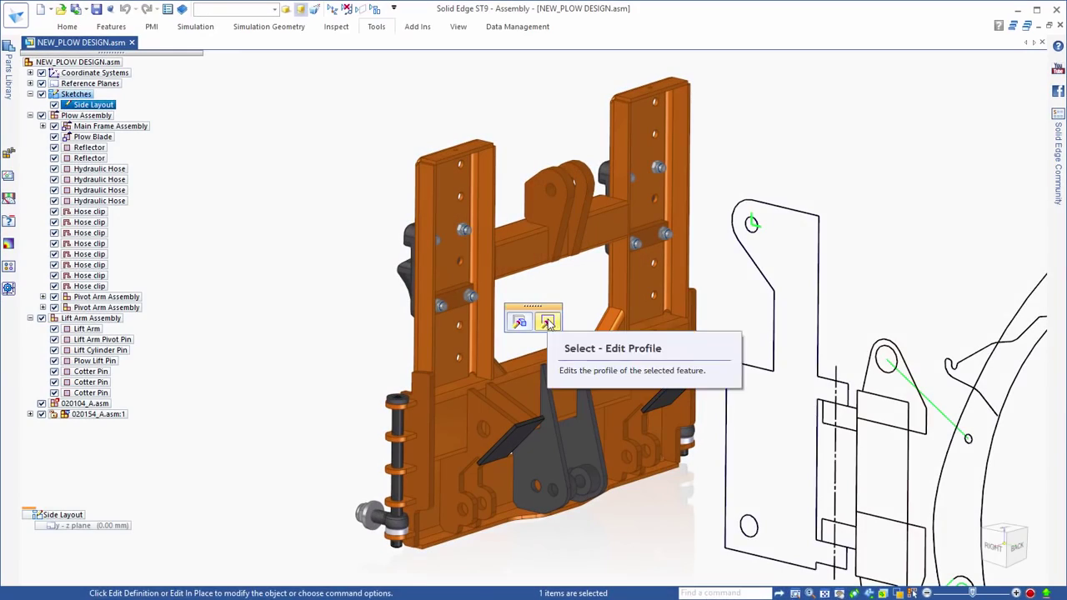
pyautogui.click(548, 323)
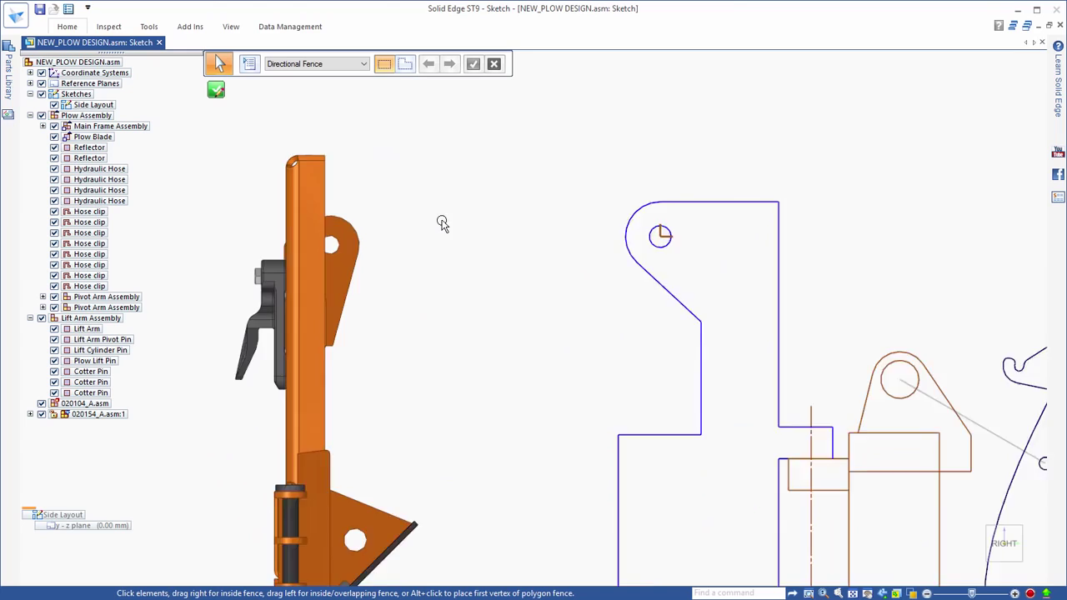
pyautogui.rightClick(472, 231)
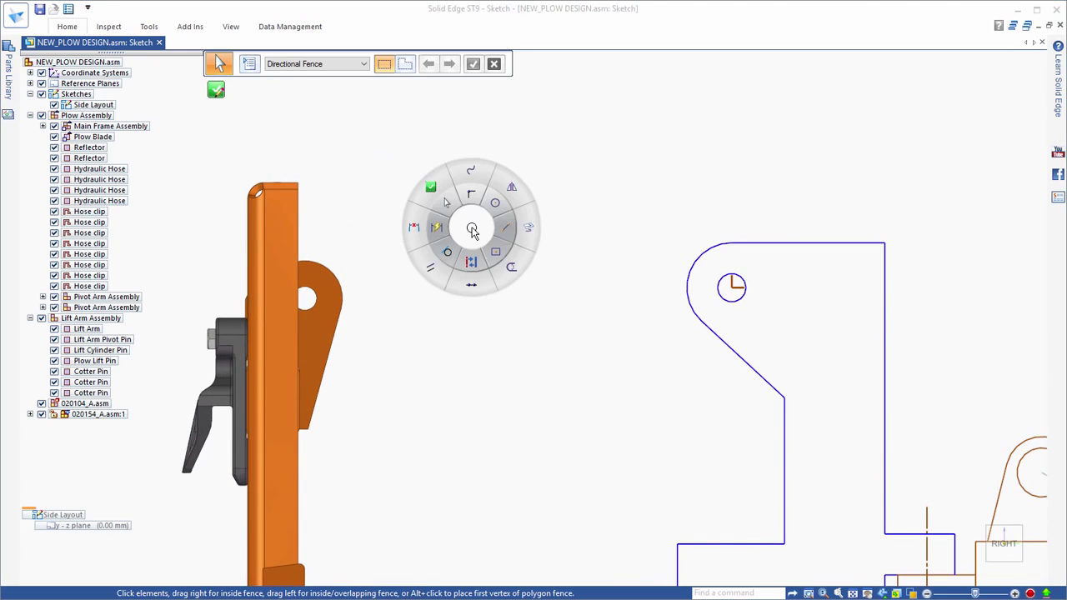
pyautogui.click(523, 230)
pyautogui.click(311, 313)
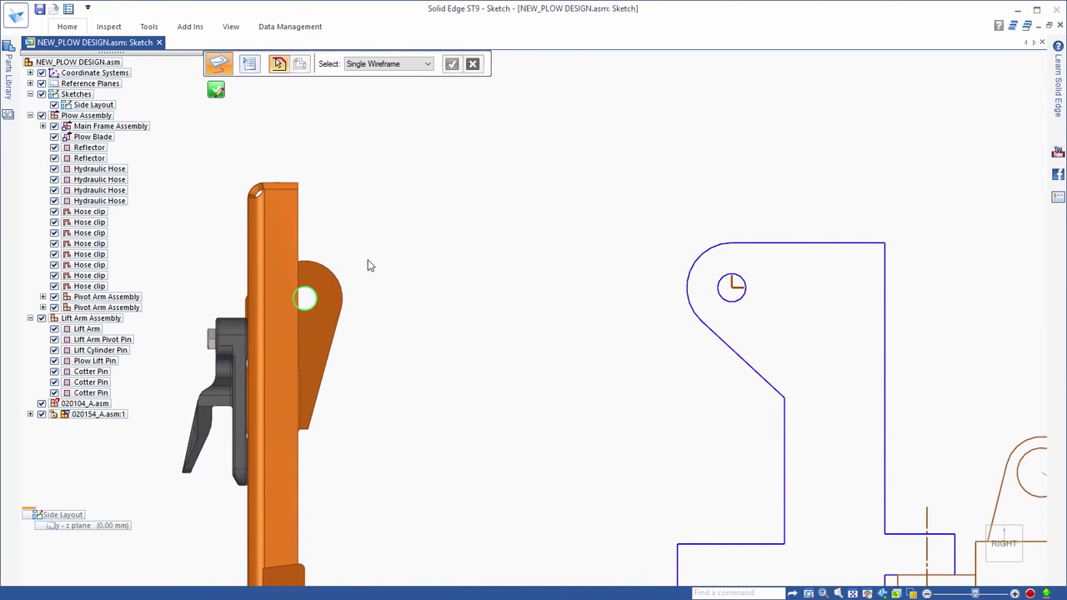
# Step: Draw concentric 80 mm and 40 mm diameter circles at the hole and pivot points
pyautogui.rightClick(435, 223)
pyautogui.click(457, 198)
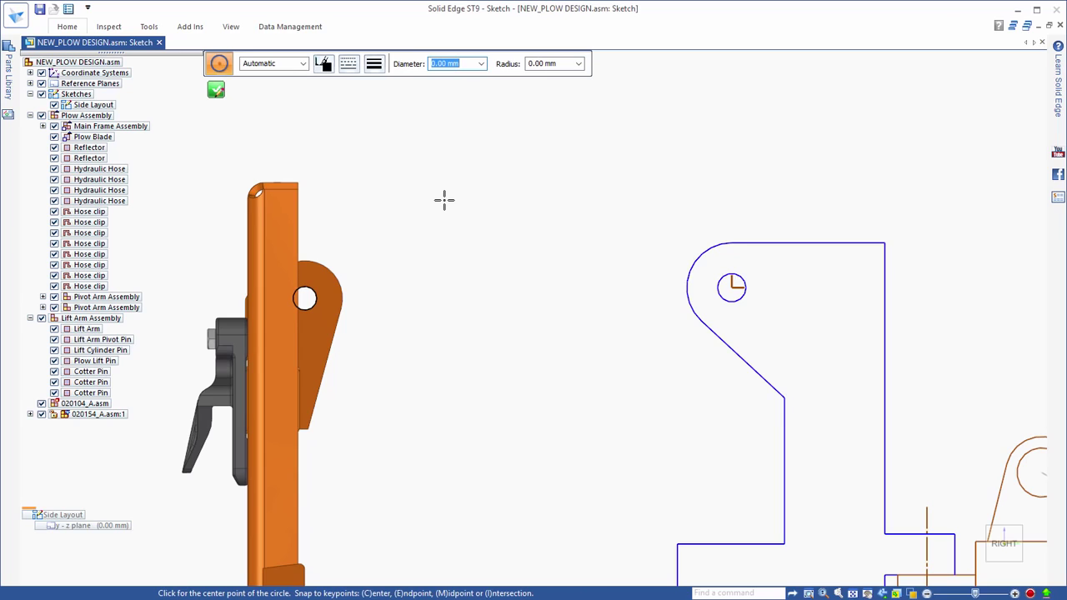
pyautogui.write('80')
pyautogui.press('Return')
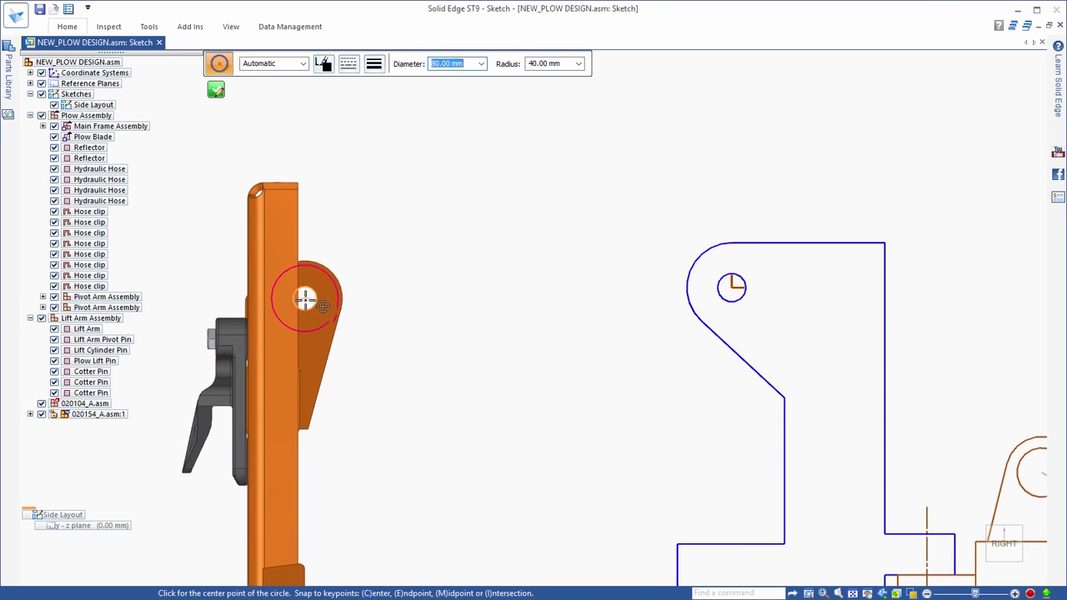
pyautogui.click(732, 287)
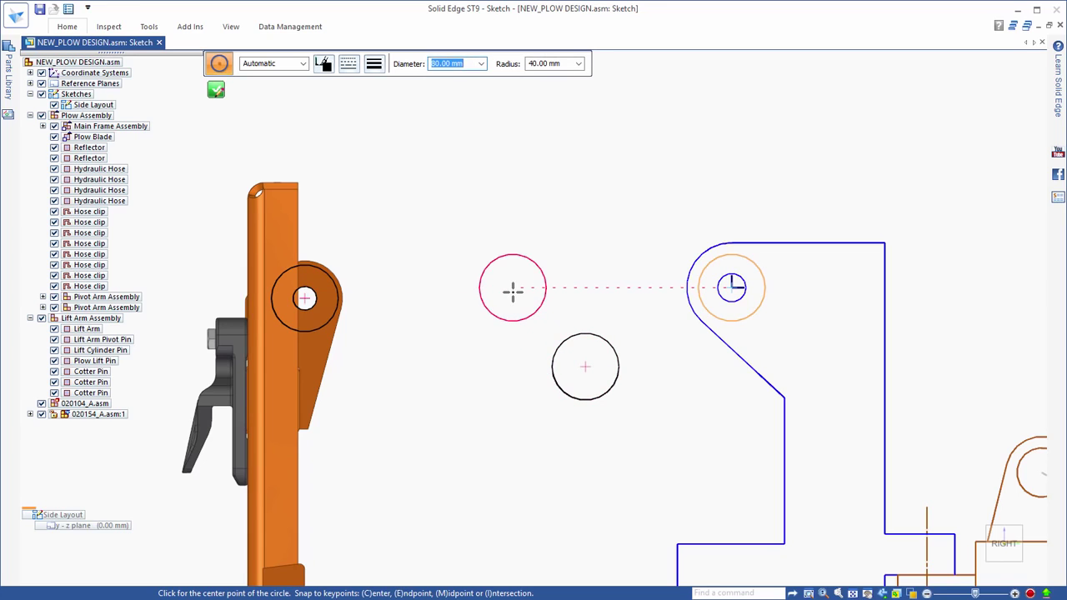
pyautogui.click(585, 366)
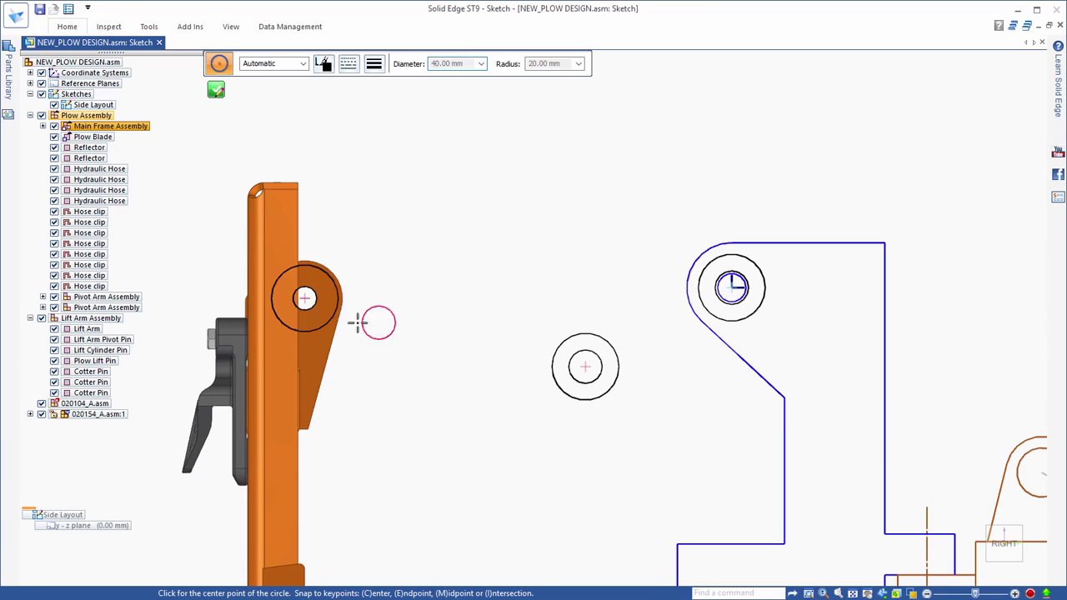
pyautogui.click(306, 301)
pyautogui.press('Escape')
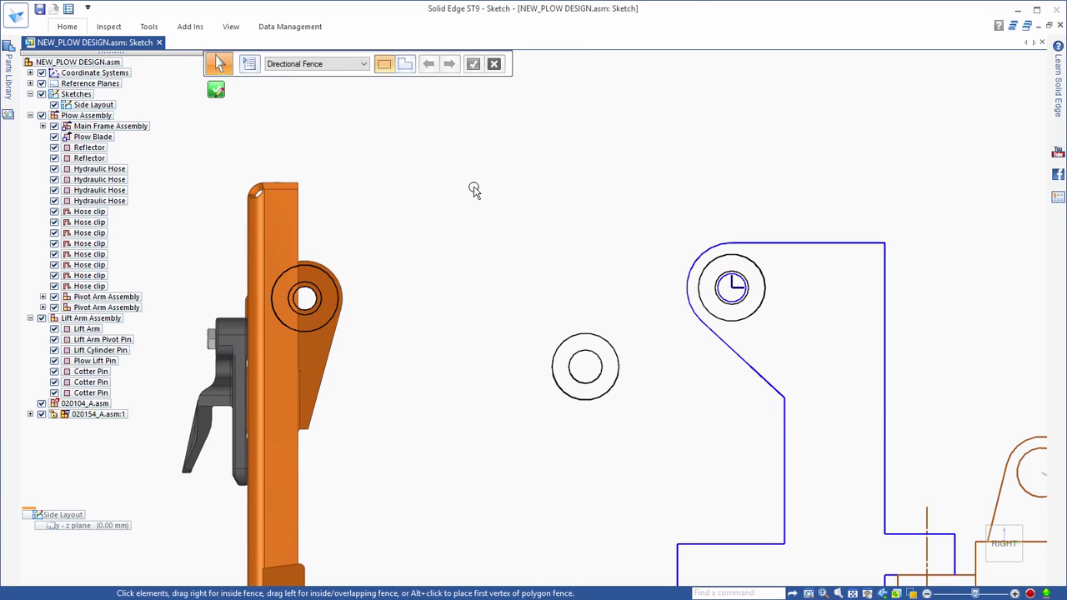
# Step: Draw tangent lines forming the arm outline and a lug around the small circle
pyautogui.rightClick(474, 189)
pyautogui.click(503, 194)
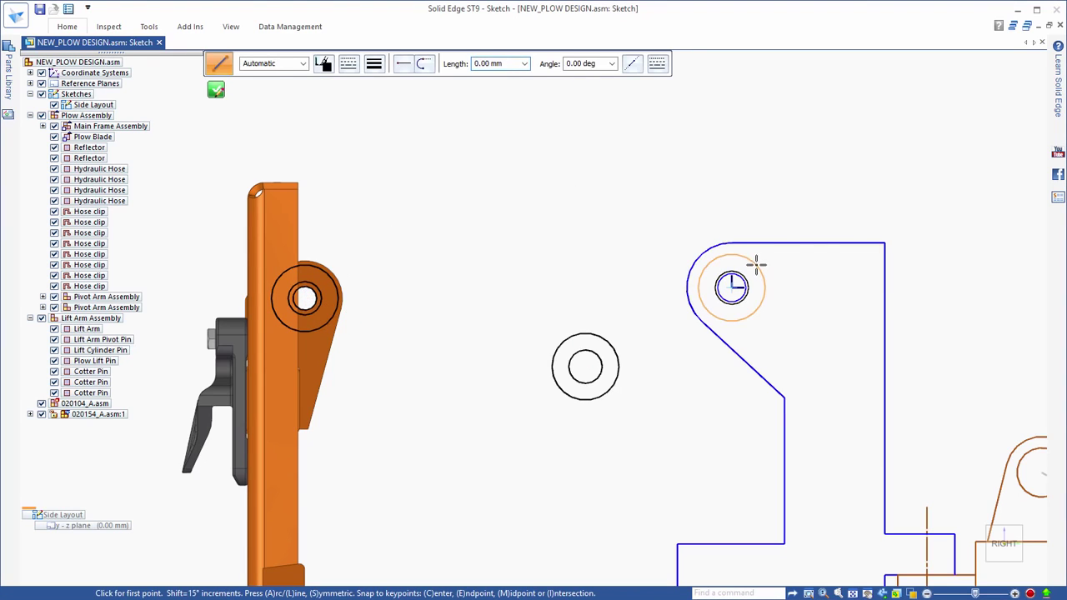
pyautogui.click(733, 254)
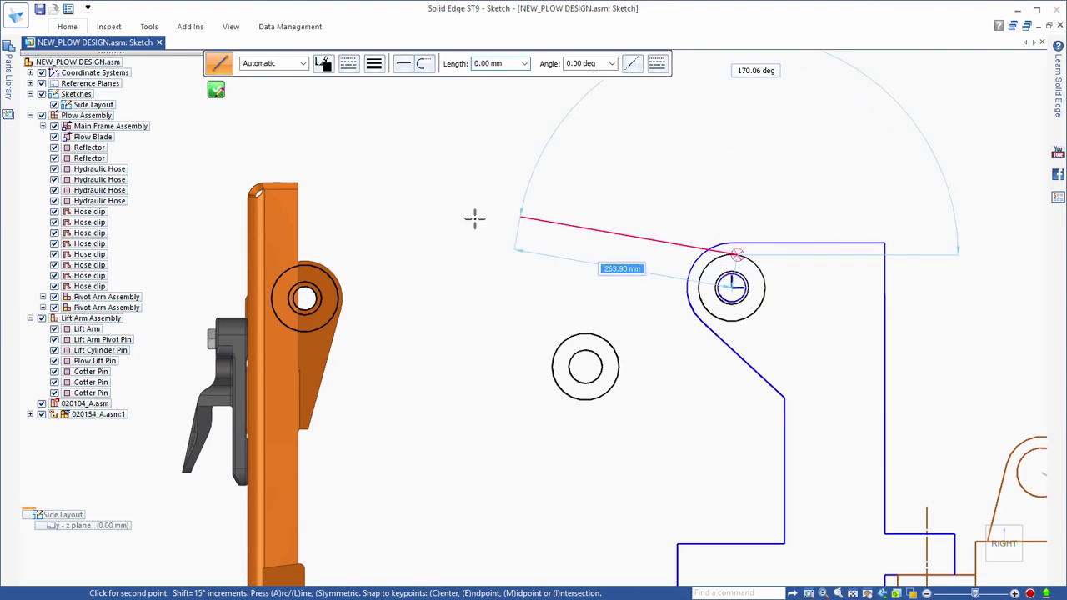
pyautogui.click(262, 265)
pyautogui.rightClick(276, 321)
pyautogui.click(305, 330)
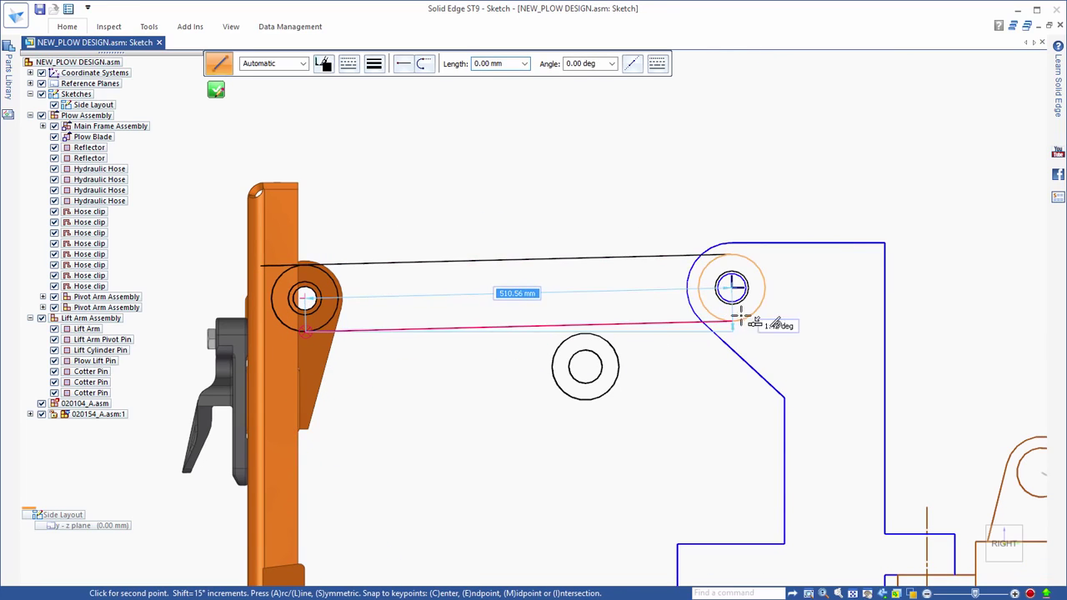
pyautogui.click(777, 321)
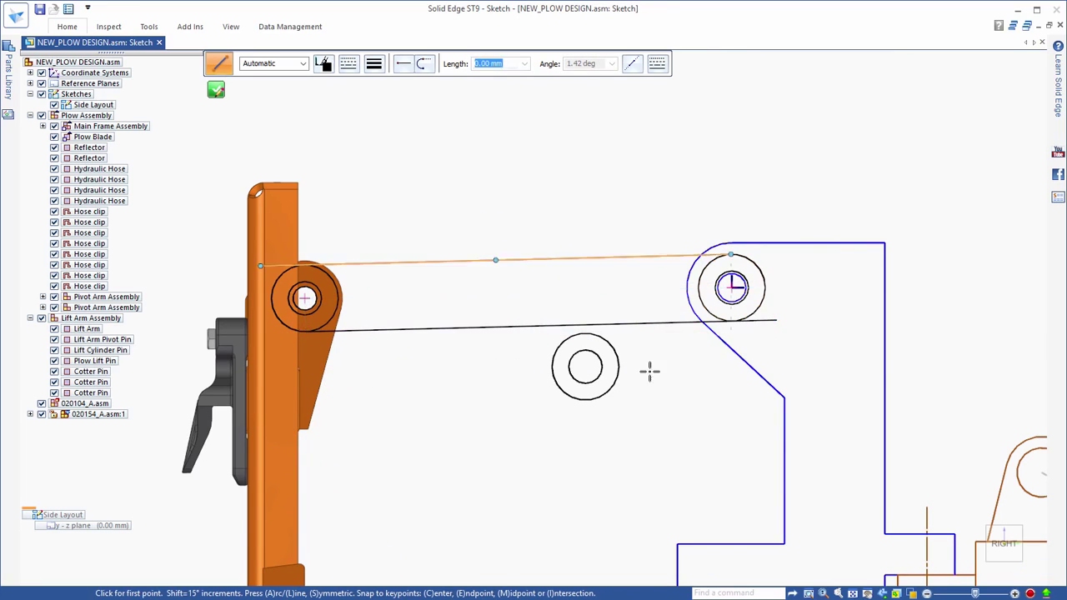
pyautogui.click(553, 377)
pyautogui.click(528, 297)
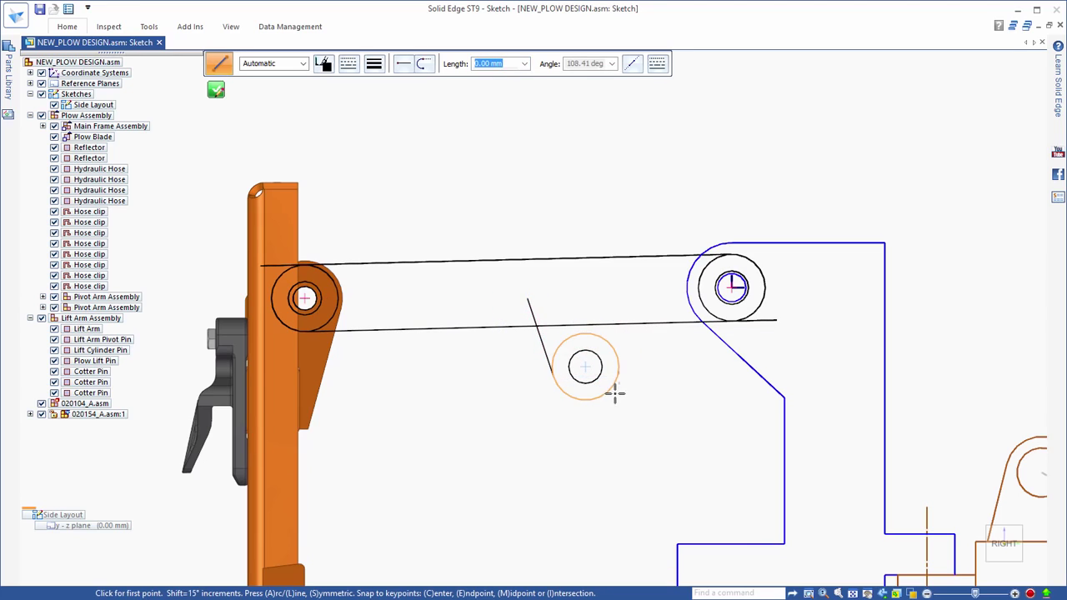
pyautogui.click(611, 392)
pyautogui.click(627, 299)
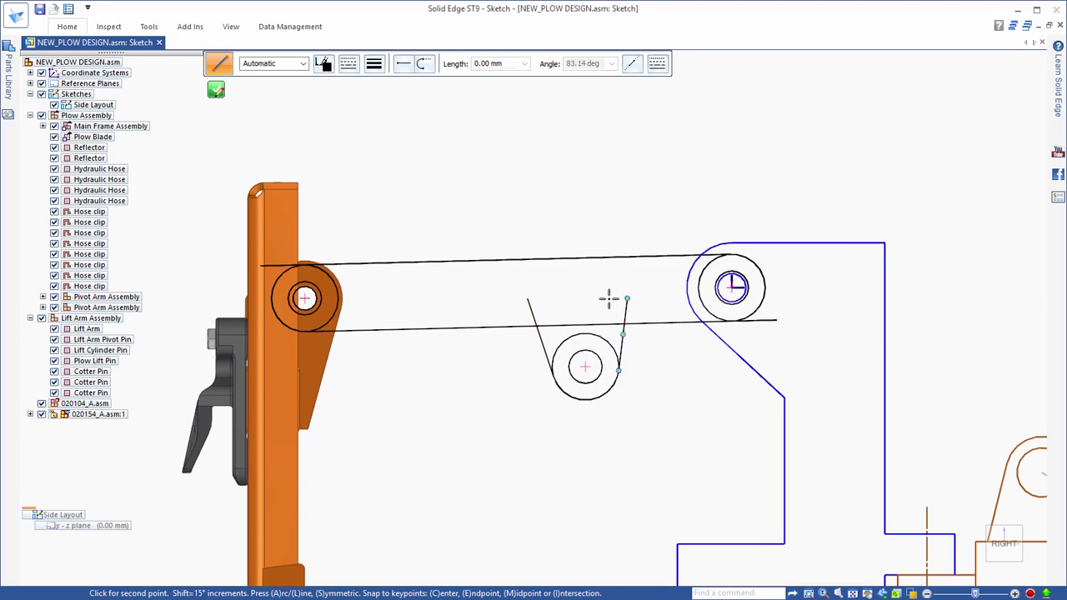
pyautogui.press('Escape')
# Step: Trim the inner pivot-circle arcs and the lug line ends above the arm's lower edge
pyautogui.rightClick(535, 212)
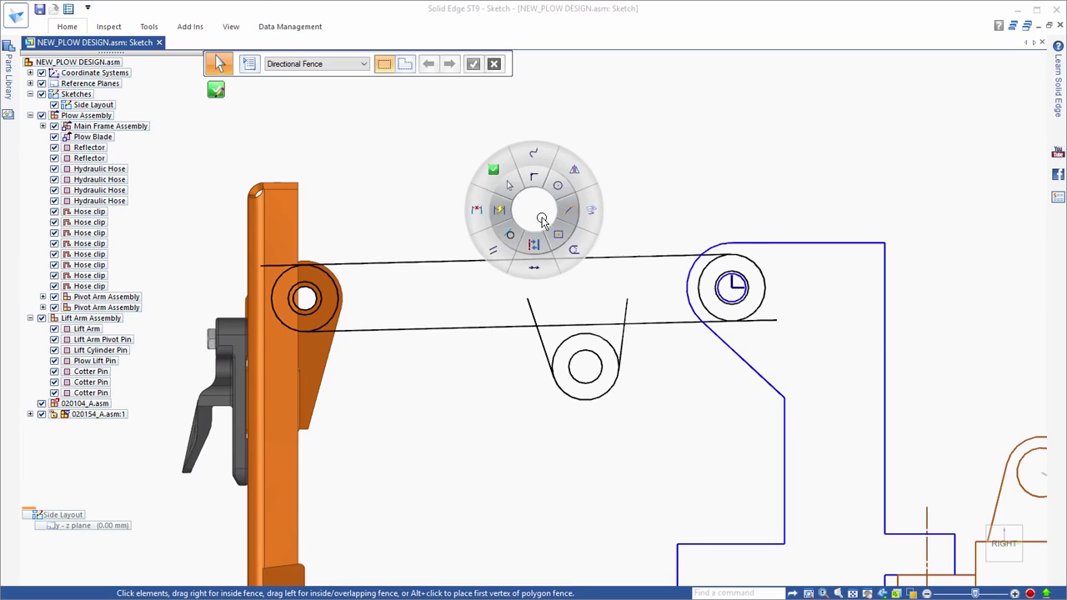
pyautogui.click(572, 247)
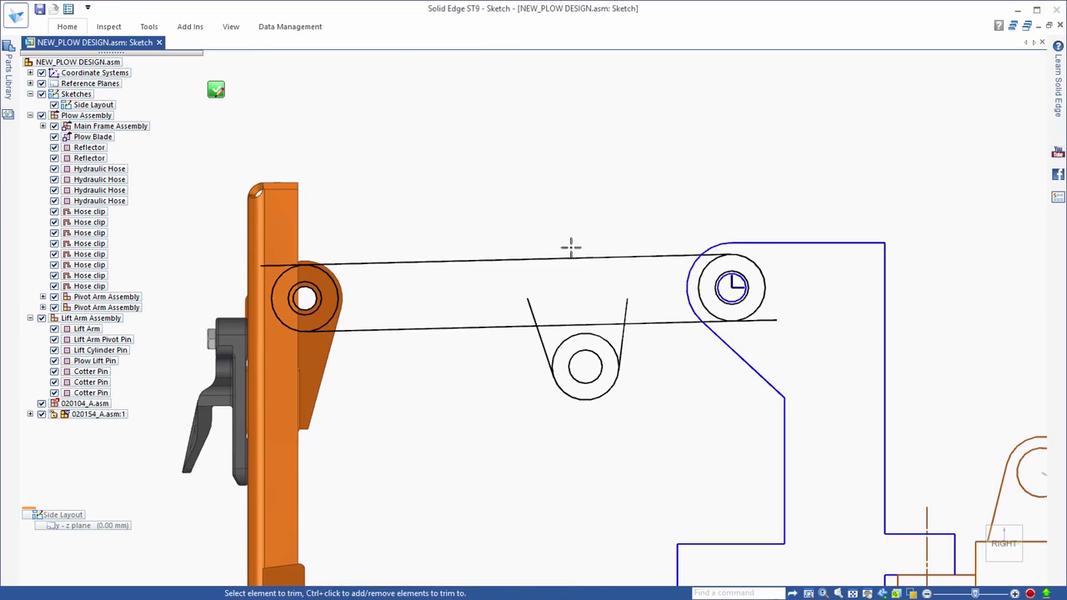
pyautogui.click(331, 280)
pyautogui.click(703, 308)
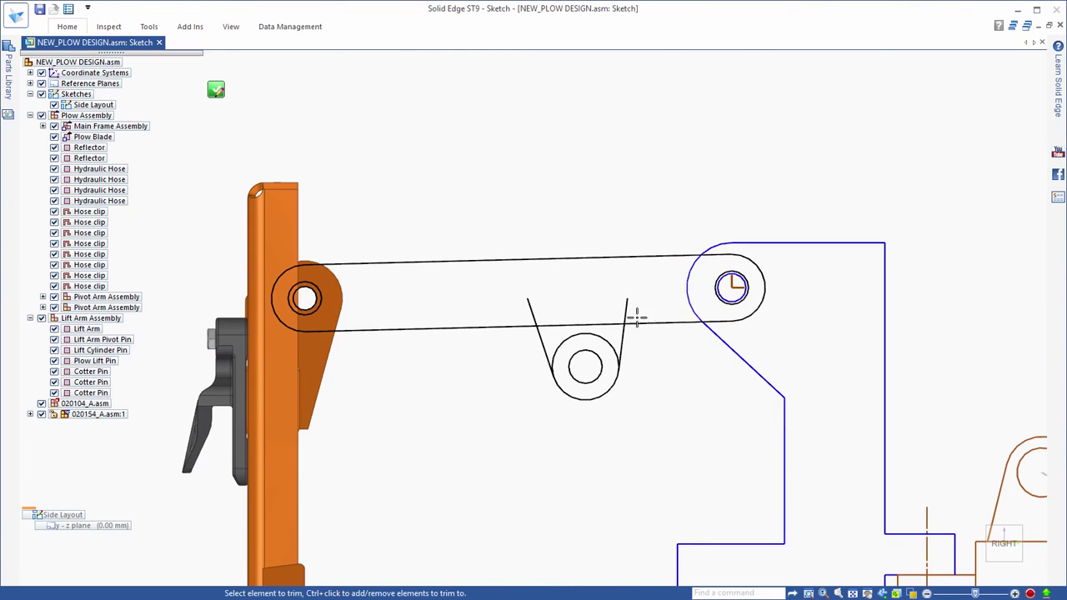
pyautogui.moveTo(636, 315); pyautogui.dragTo(478, 309)
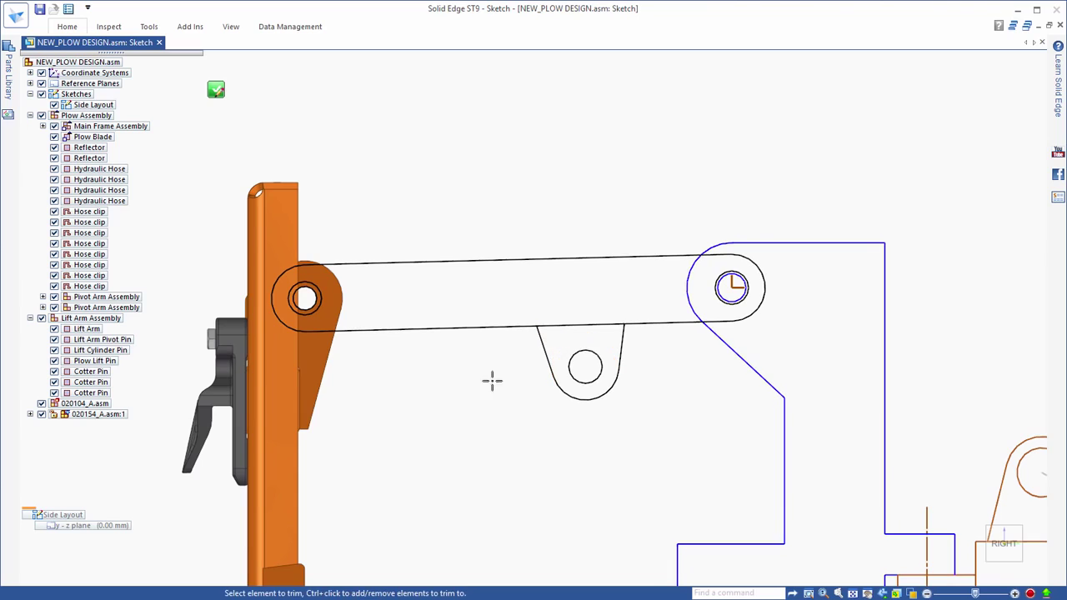
pyautogui.press('Escape')
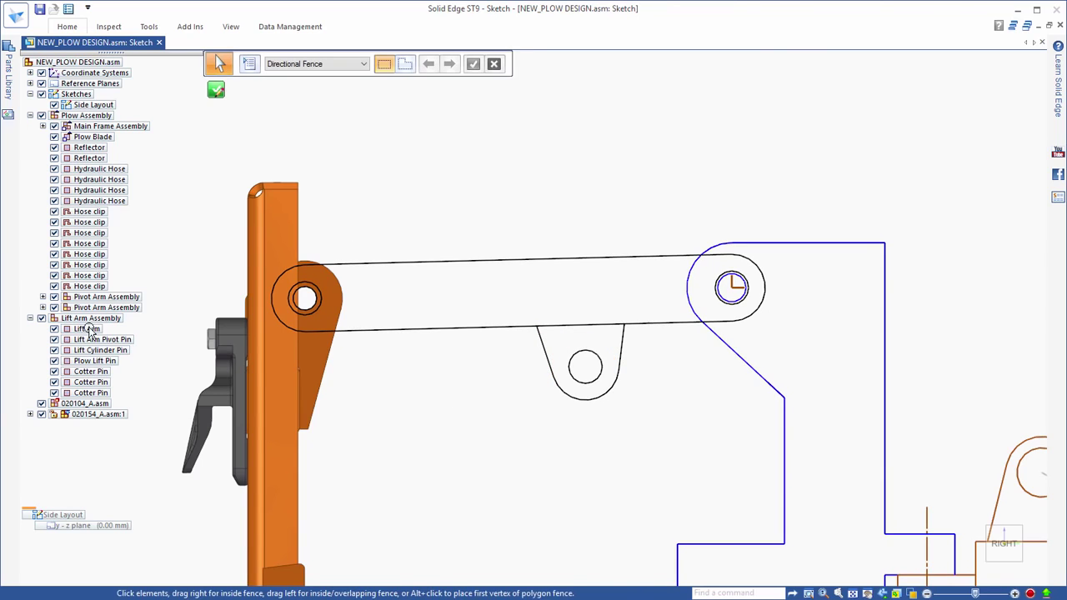
# Step: Position the Lift Arm virtual component on the arm's arc, bottom line and remaining profile, orienting it from a keypoint
pyautogui.rightClick(87, 330)
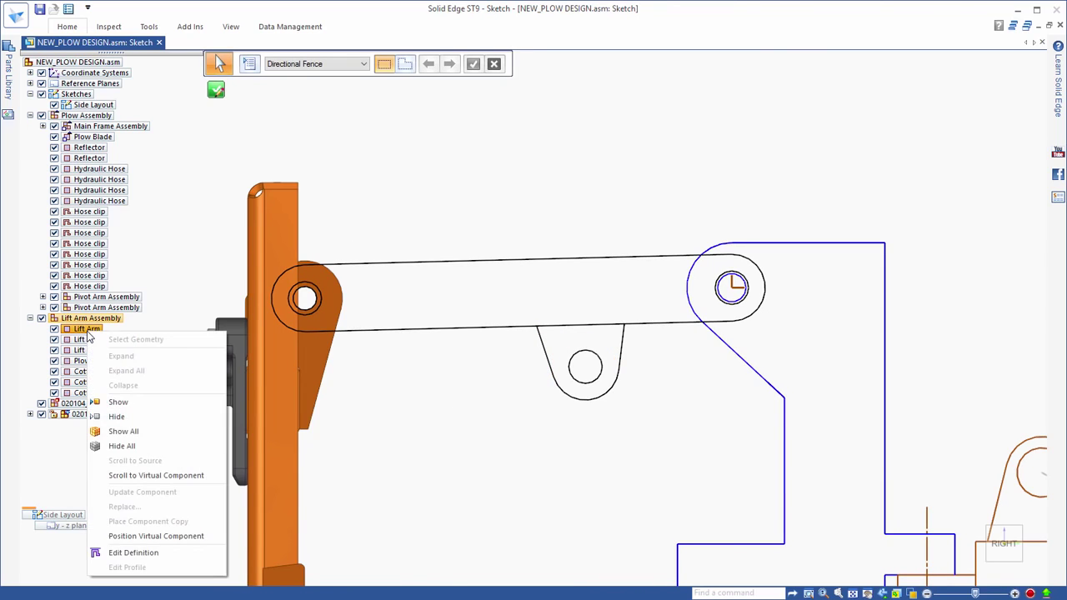
pyautogui.click(150, 537)
pyautogui.click(309, 274)
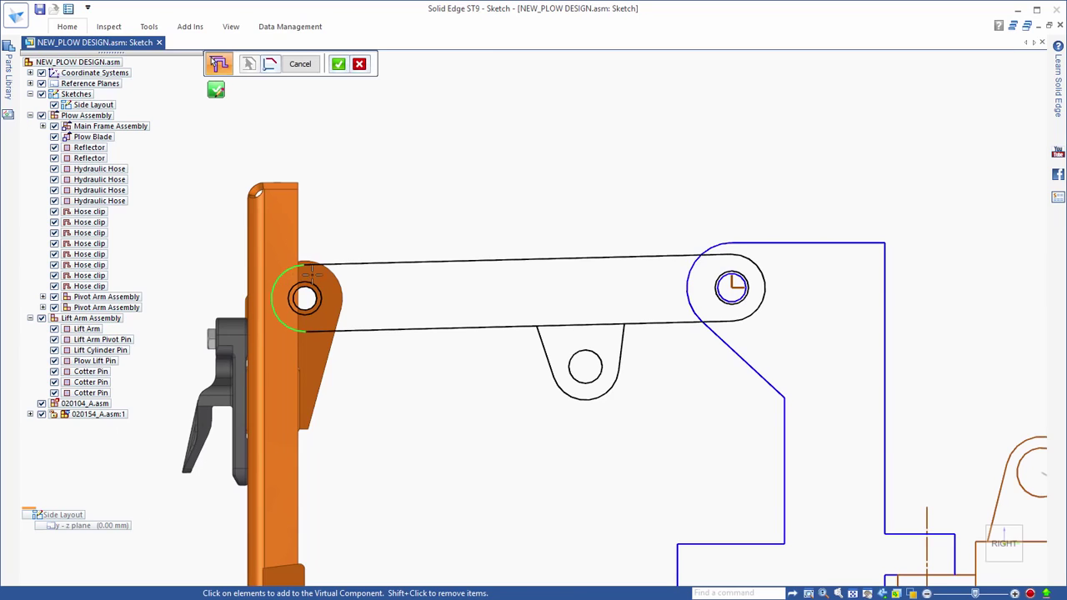
pyautogui.click(344, 328)
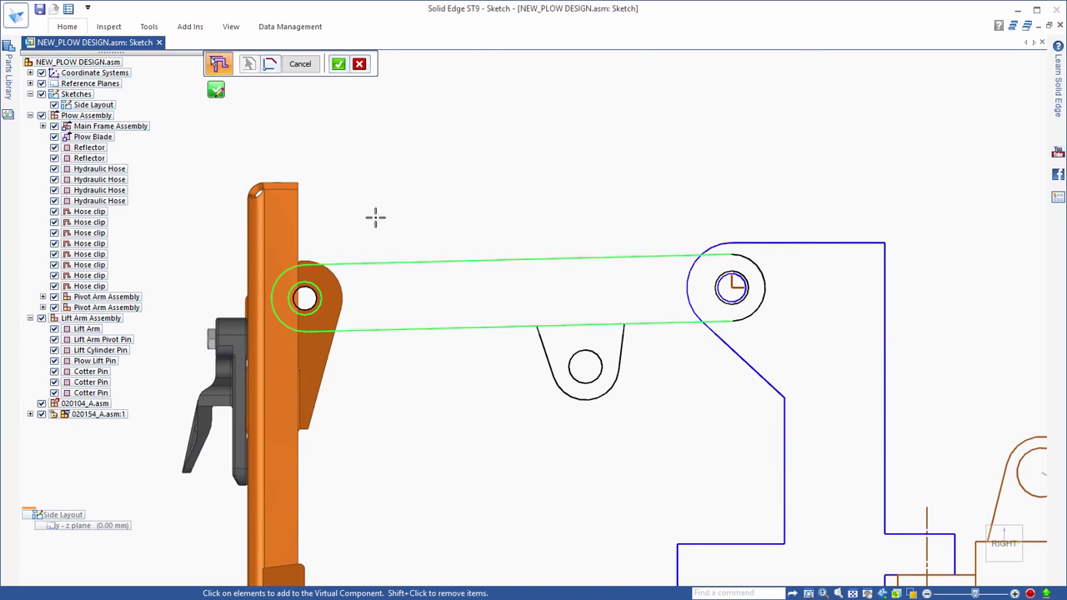
pyautogui.moveTo(374, 217); pyautogui.dragTo(798, 451)
pyautogui.rightClick(345, 285)
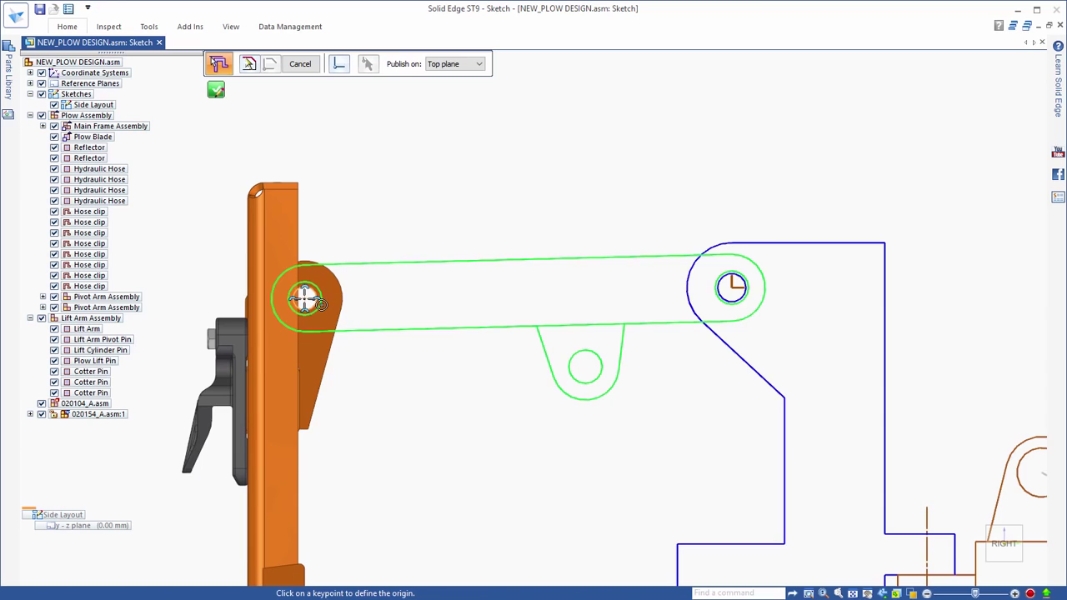
pyautogui.click(732, 287)
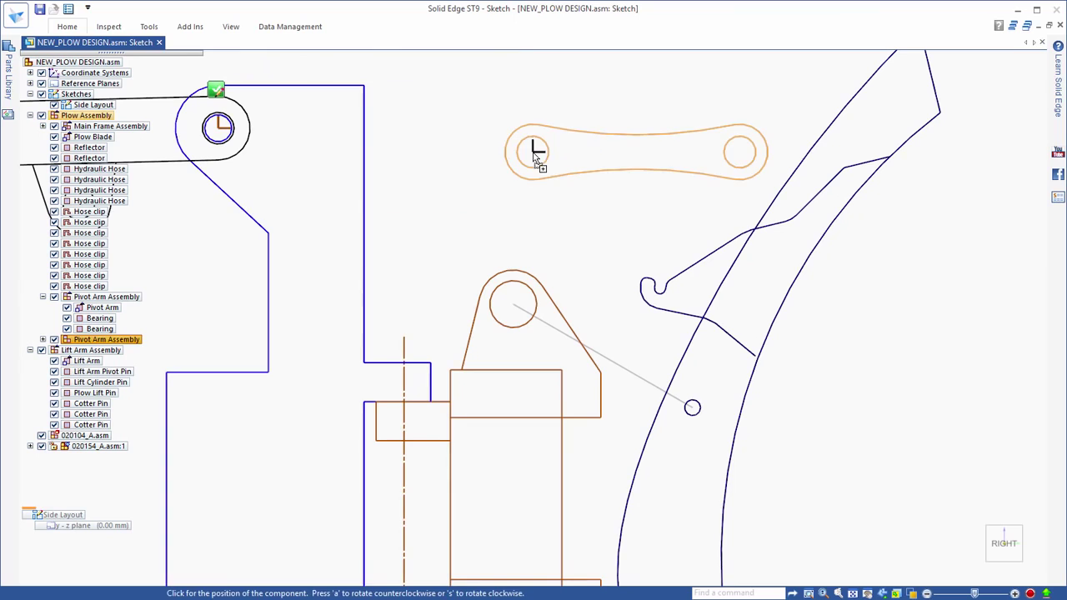
# Step: Place the Pivot Arm Assembly, moving its holes onto the pivot circle and the small circle
pyautogui.click(534, 151)
pyautogui.rightClick(475, 175)
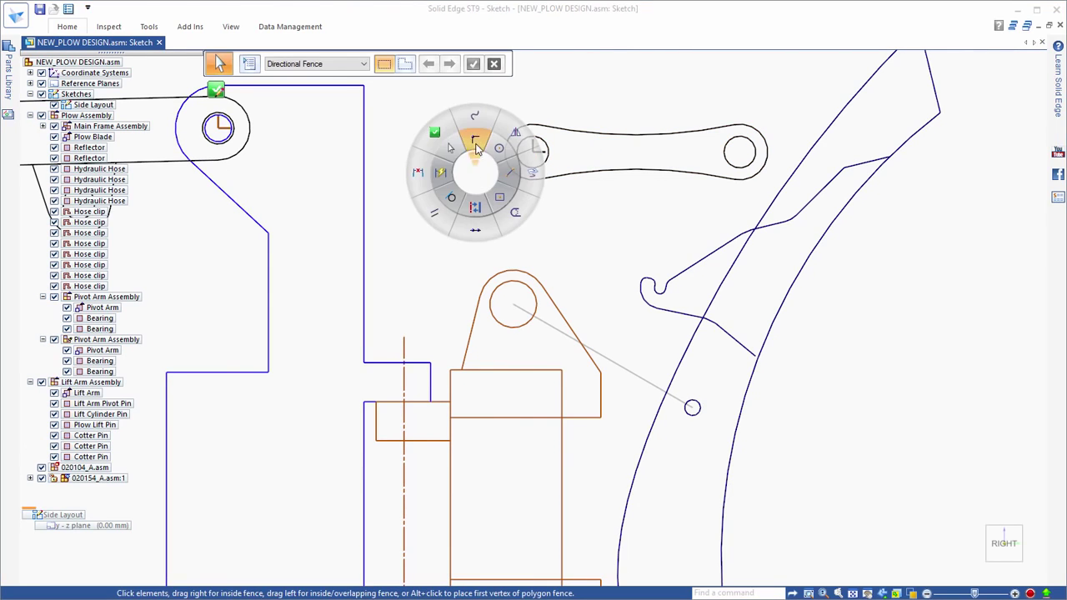
pyautogui.click(477, 149)
pyautogui.click(513, 306)
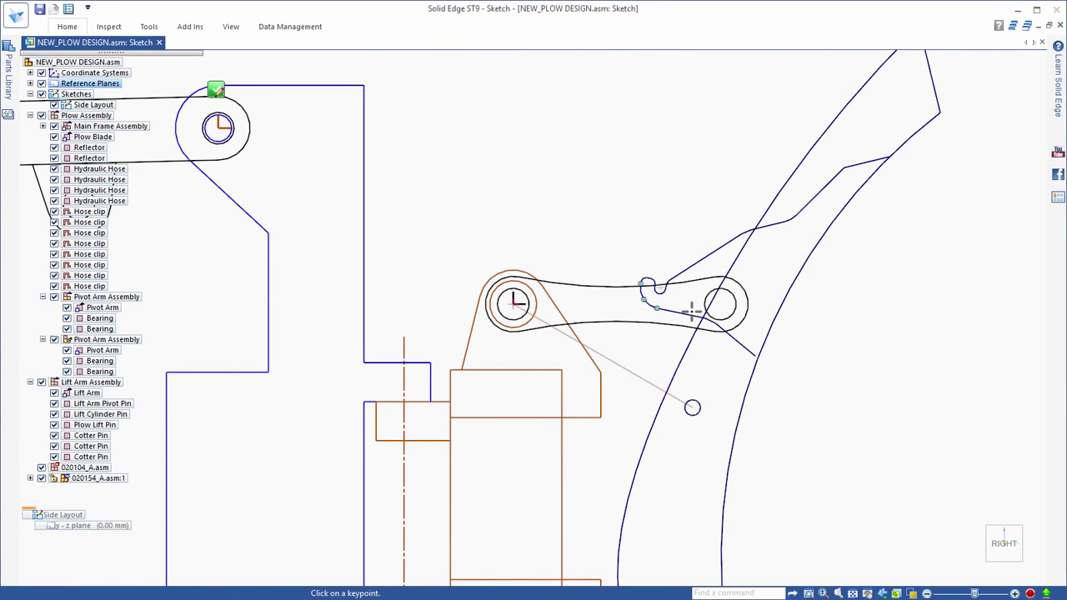
pyautogui.click(638, 373)
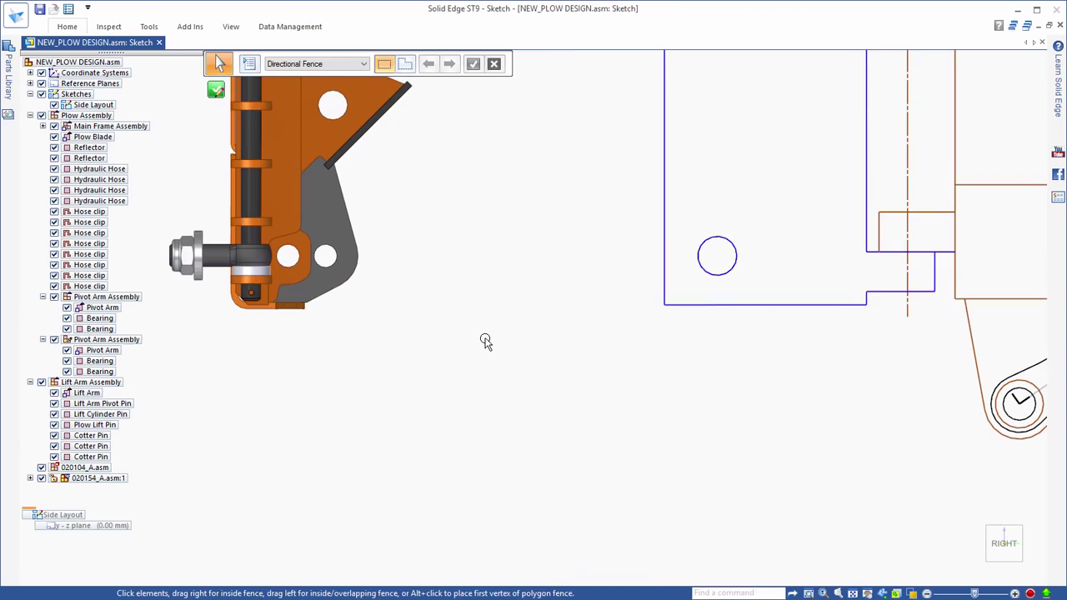
# Step: Place 020104_A on the layout using its Front sketch, rotated to the chosen orientation
pyautogui.moveTo(95, 469); pyautogui.dragTo(398, 342)
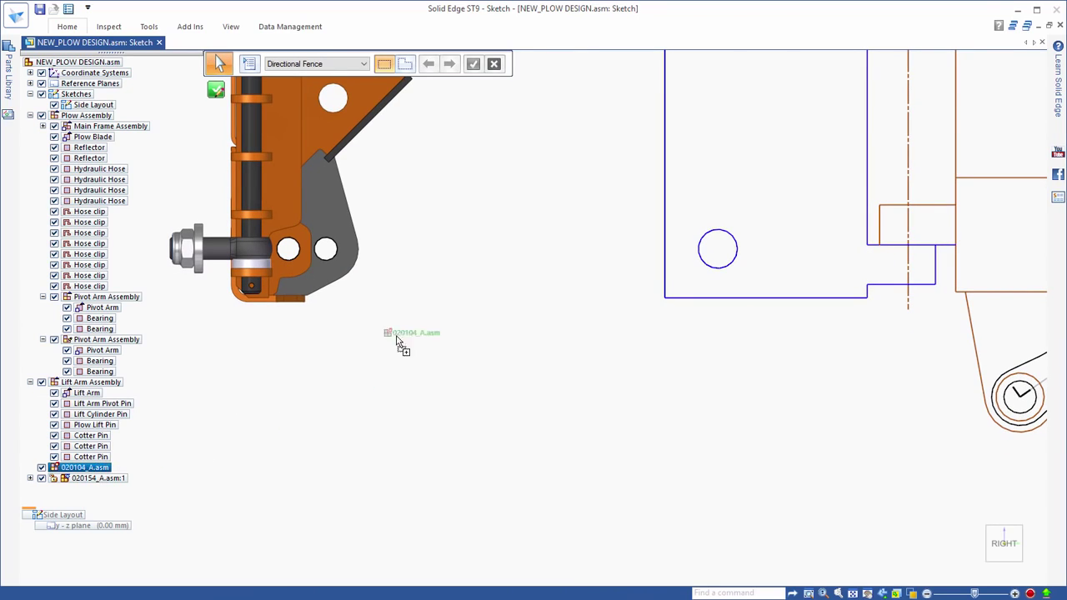
pyautogui.moveTo(538, 241); pyautogui.dragTo(534, 279)
pyautogui.click(432, 386)
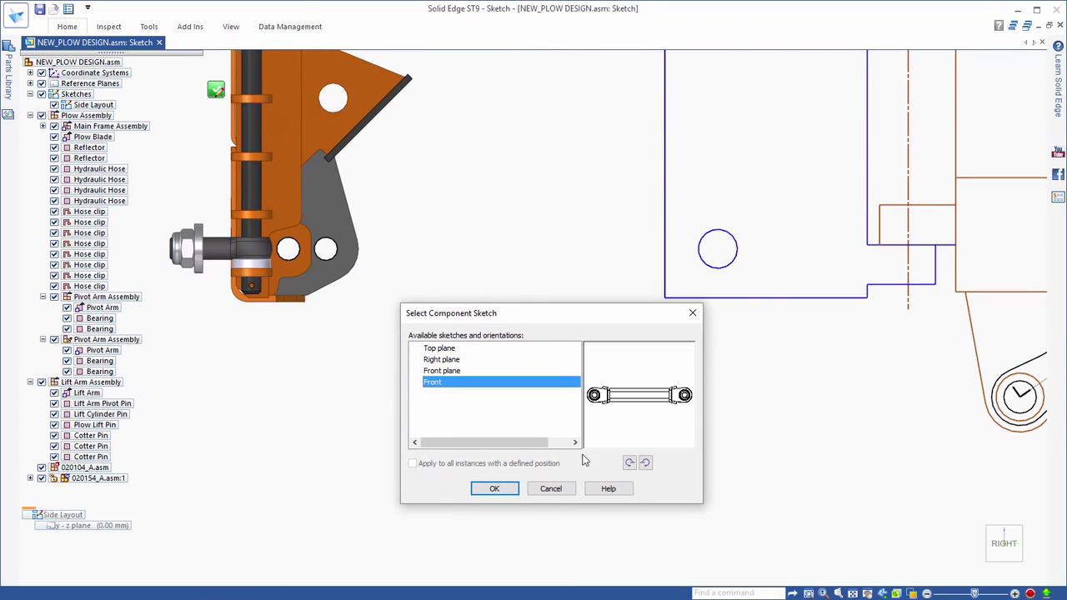
pyautogui.click(630, 463)
pyautogui.click(645, 463)
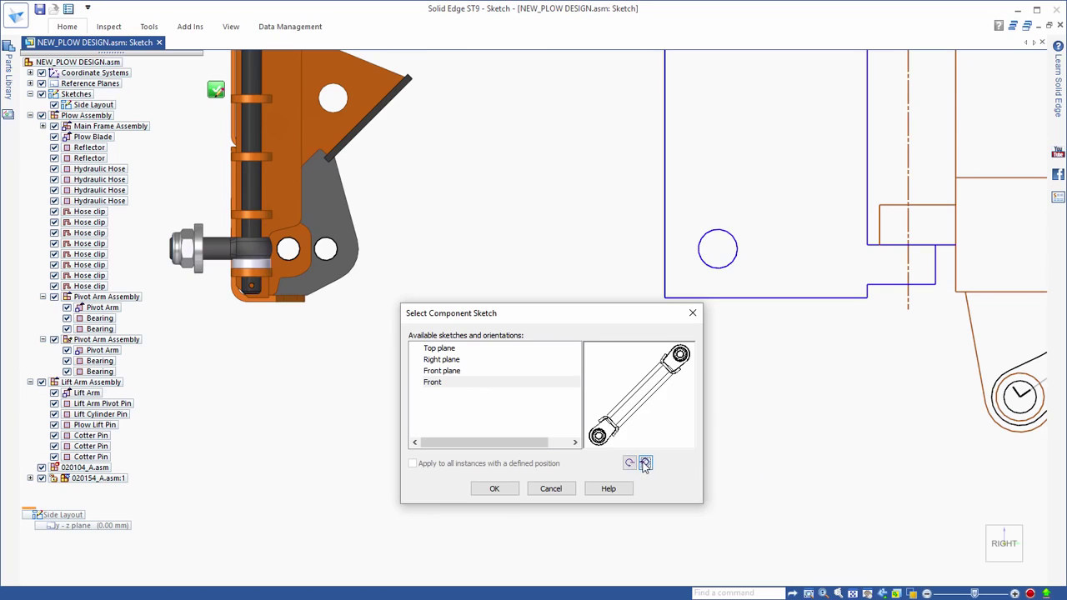
pyautogui.click(494, 490)
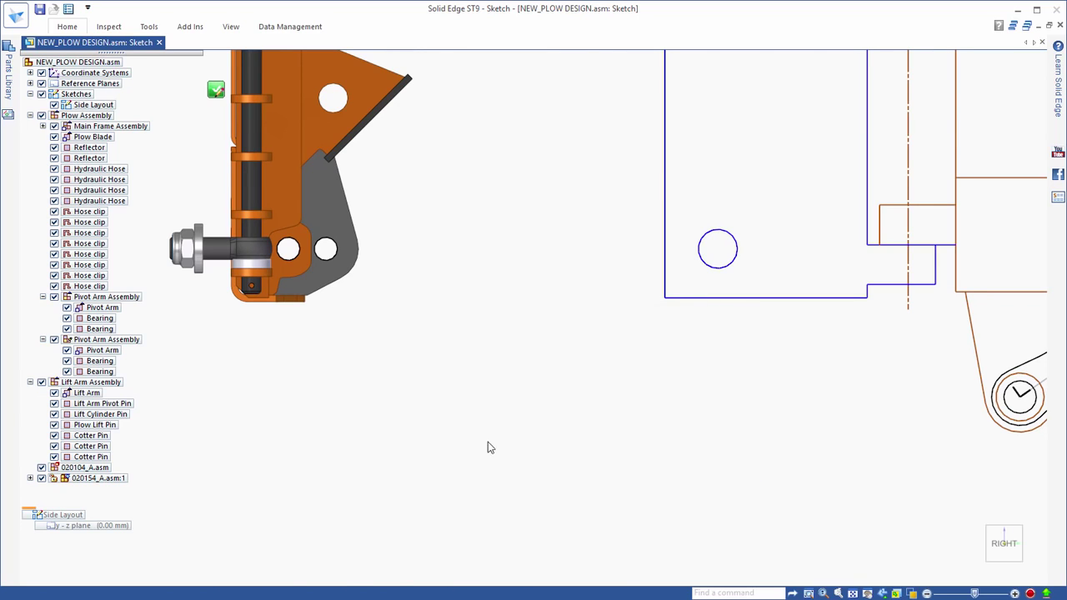
pyautogui.click(476, 251)
# Step: Move the cylinder's upper eye onto the layout circle and its lower eye onto the pivot arm hole
pyautogui.rightClick(584, 362)
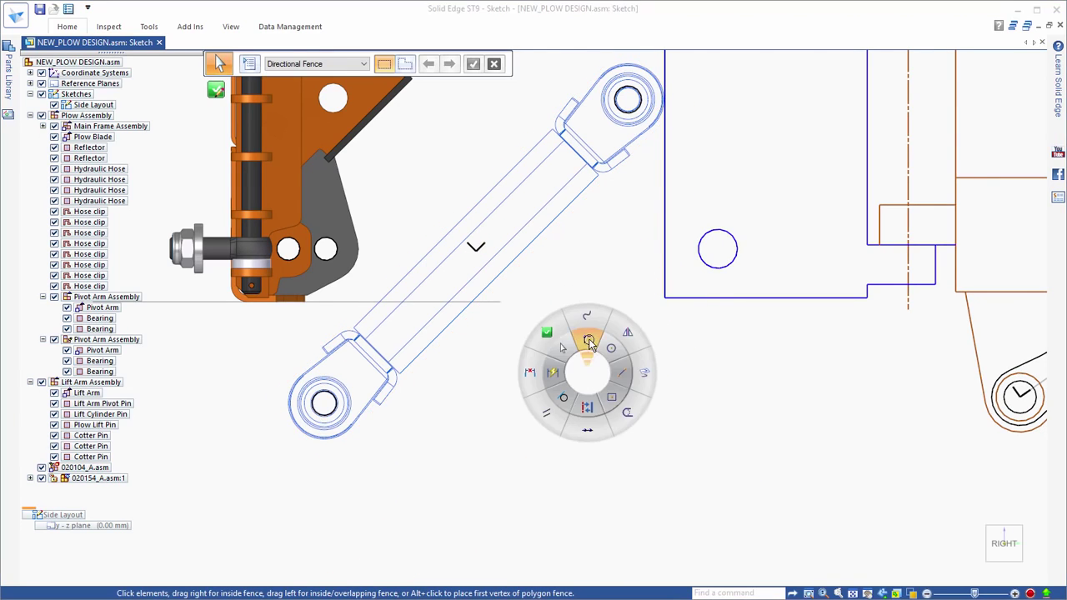
pyautogui.click(587, 334)
pyautogui.click(628, 100)
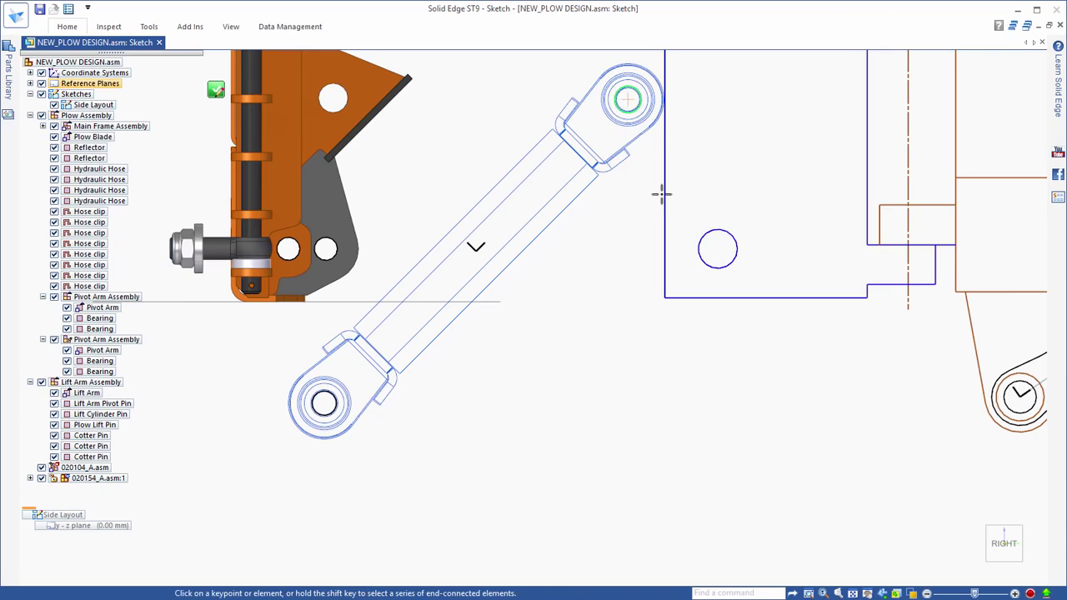
pyautogui.click(718, 248)
pyautogui.click(414, 551)
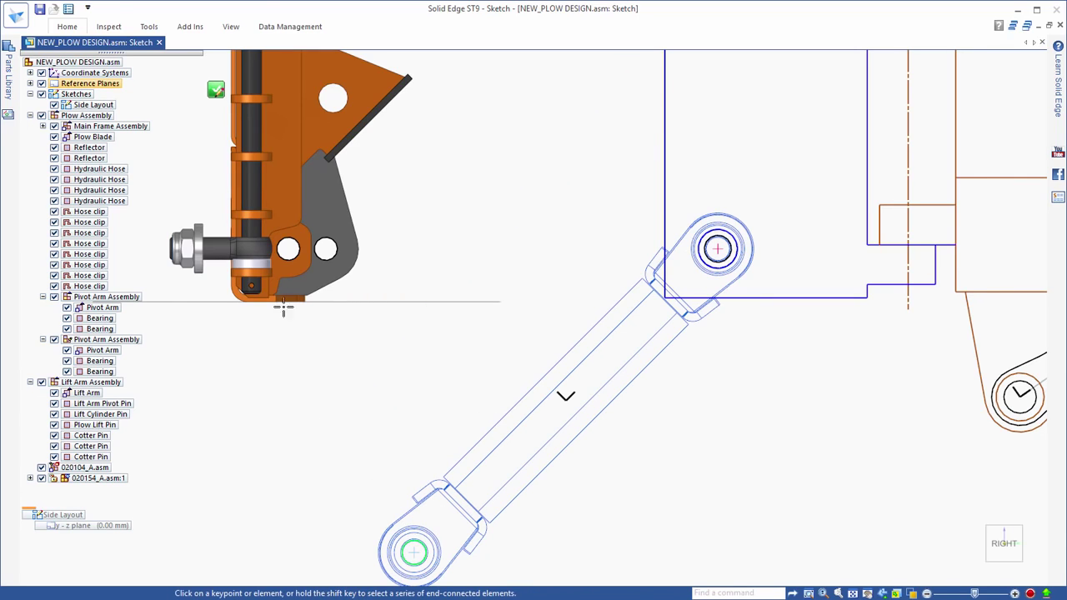
pyautogui.click(288, 248)
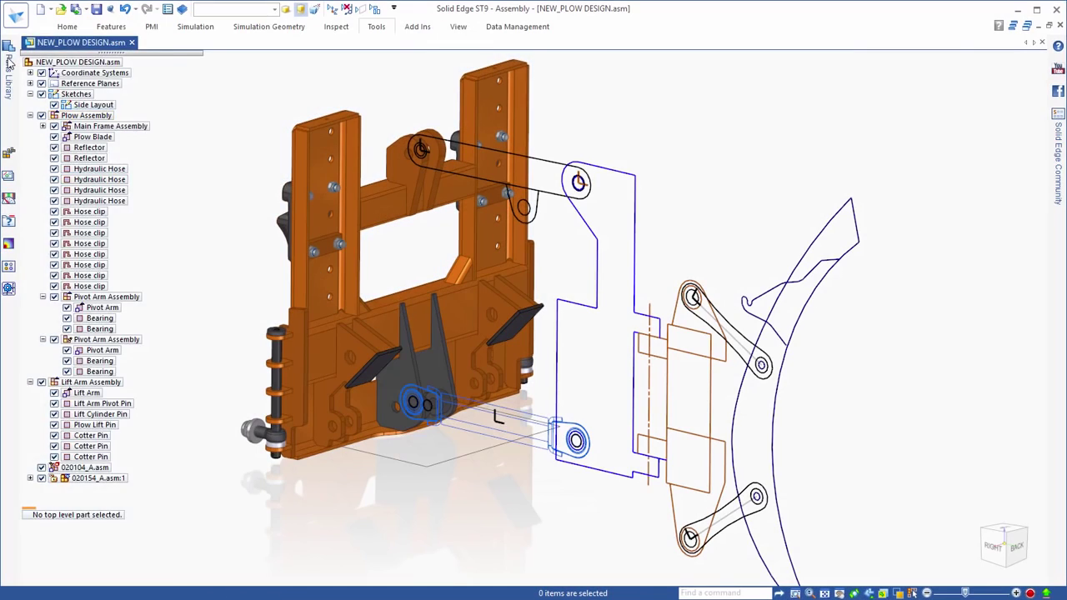
# Step: Insert part 020116_A from the library and mate it into the pivot arm hole
pyautogui.click(8, 64)
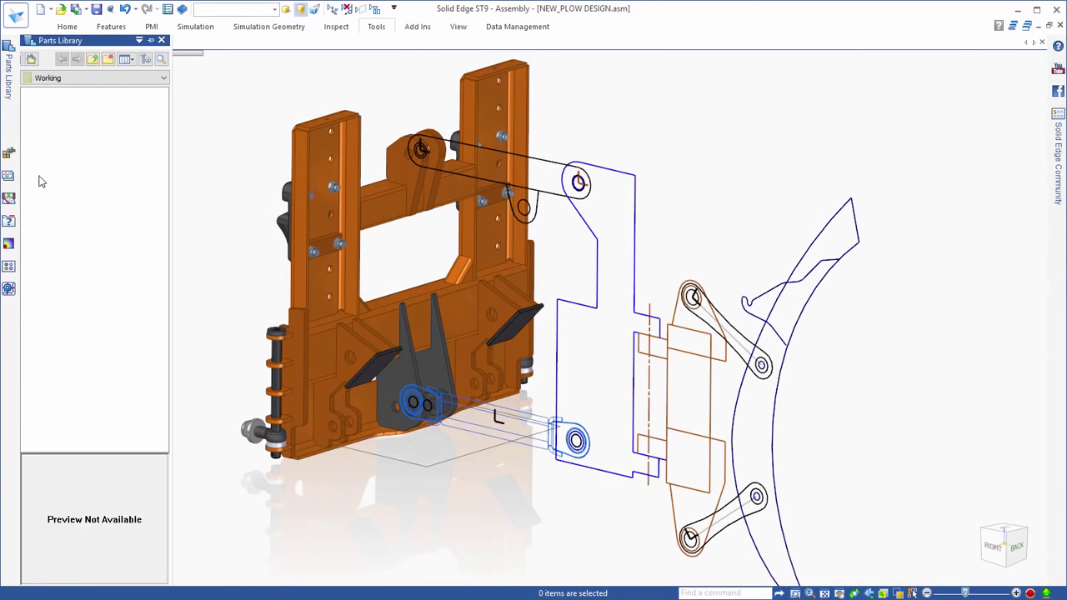
pyautogui.click(46, 140)
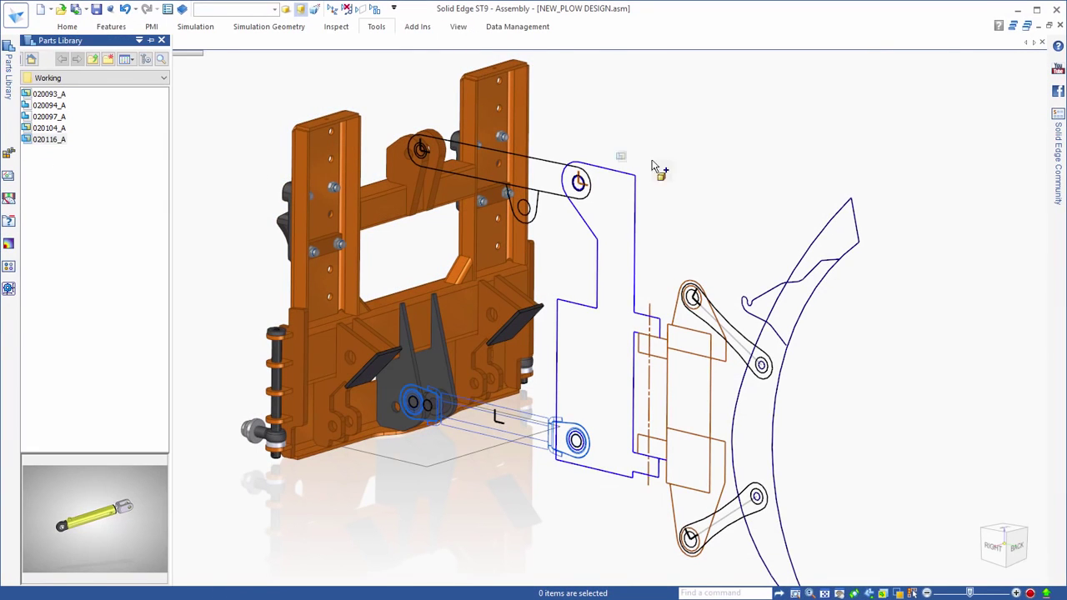
pyautogui.moveTo(676, 253); pyautogui.dragTo(590, 355, button='middle')
pyautogui.scroll(5, 550, 334)
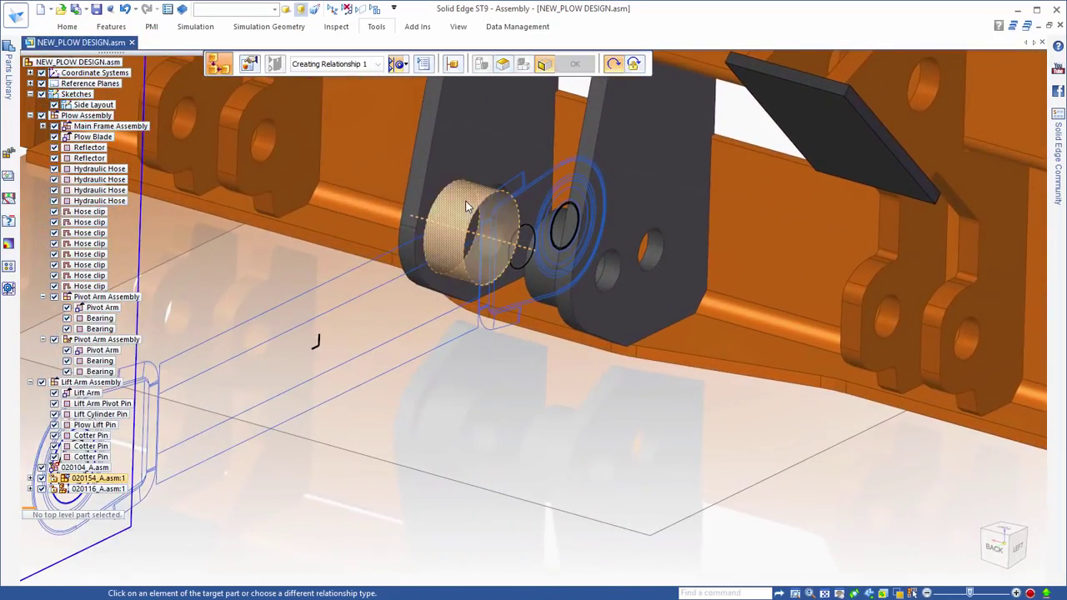
pyautogui.click(497, 215)
pyautogui.click(497, 219)
pyautogui.rightClick(530, 444)
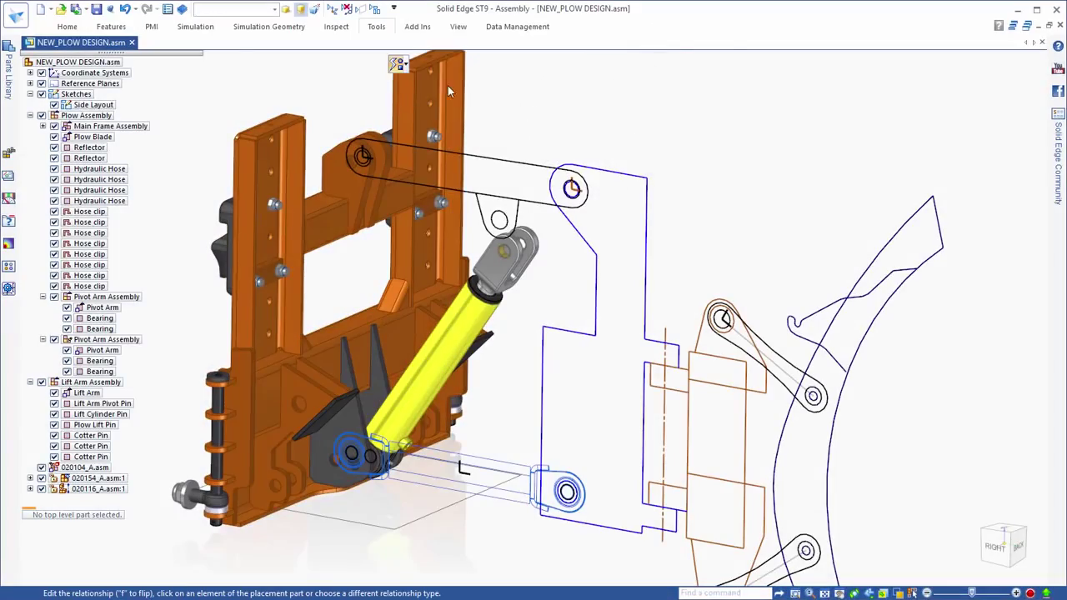
# Step: Axially align the cylinder's clevis end with the layout's upper pivot circle and fit the view
pyautogui.click(402, 64)
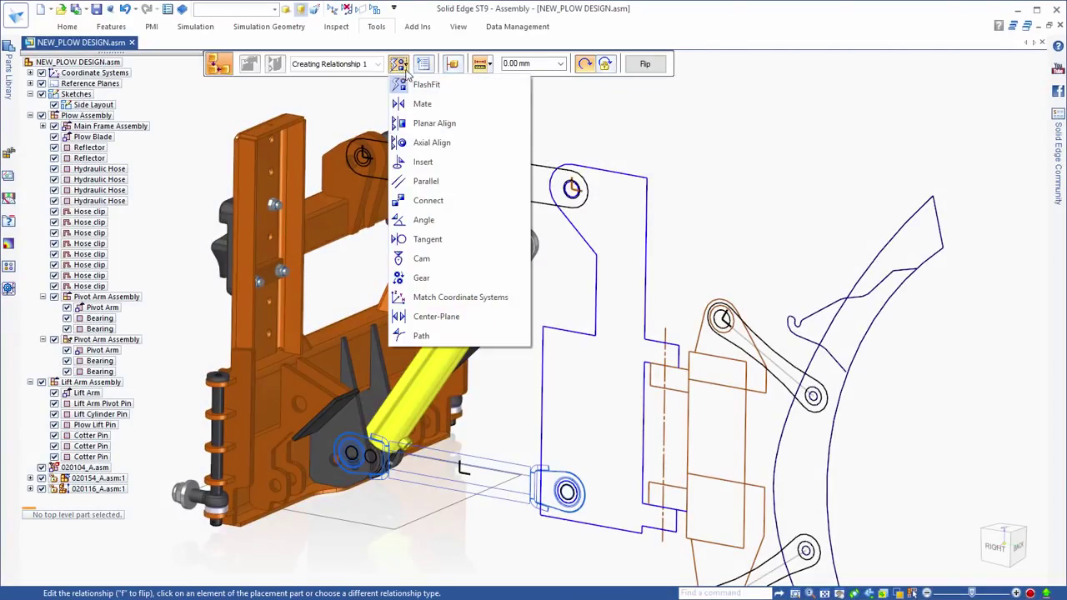
pyautogui.click(417, 144)
pyautogui.click(504, 259)
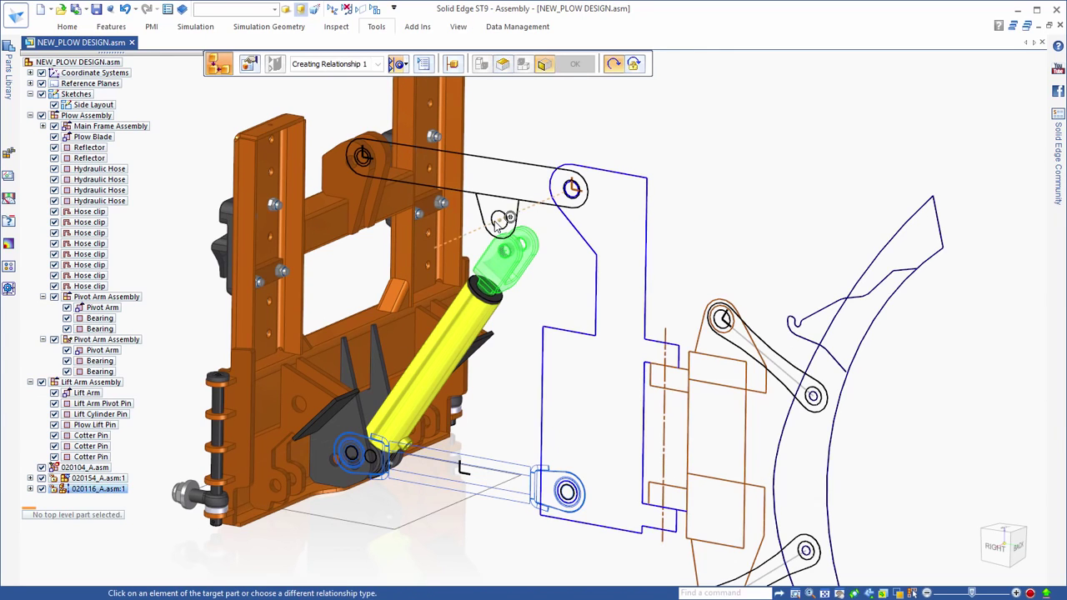
pyautogui.click(499, 221)
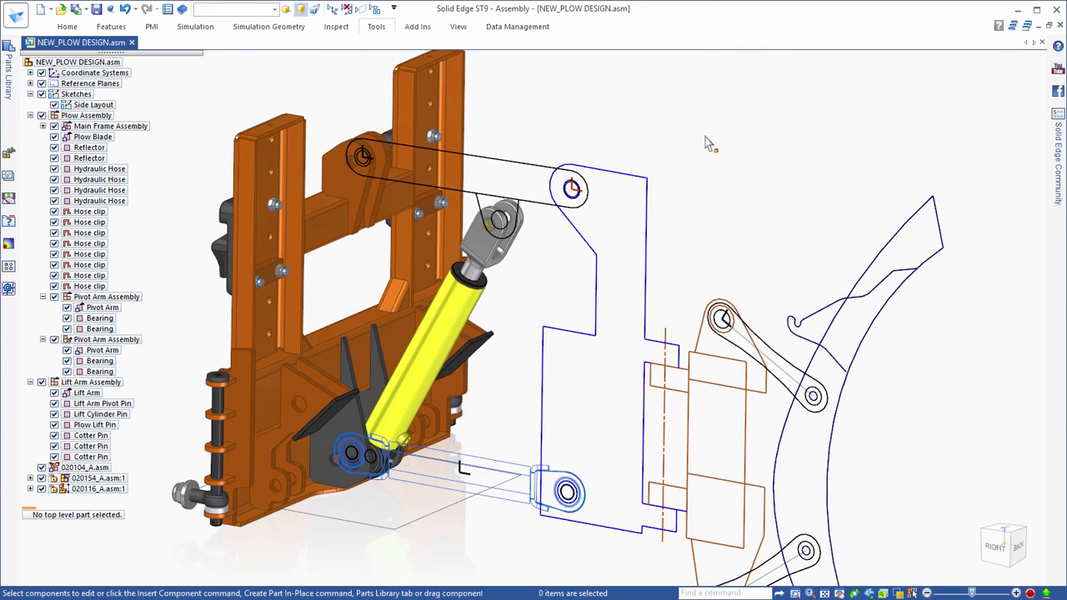
pyautogui.hotkey('ctrl', 'shift', 'f')
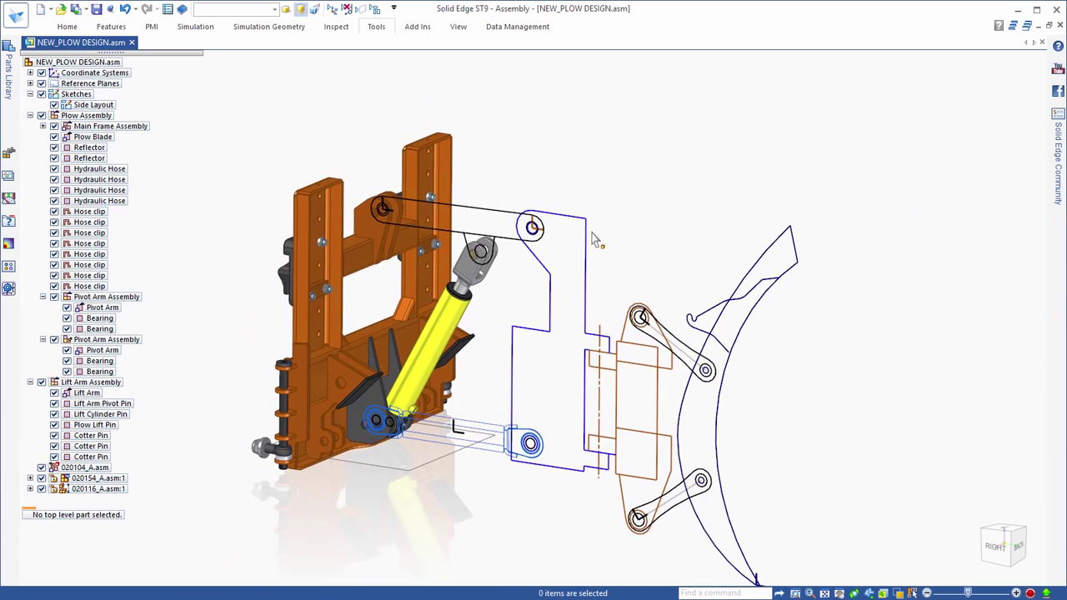
# Step: Drag the Side Layout's vertical line up and left to swing the linkage
pyautogui.click(590, 245)
pyautogui.click(527, 321)
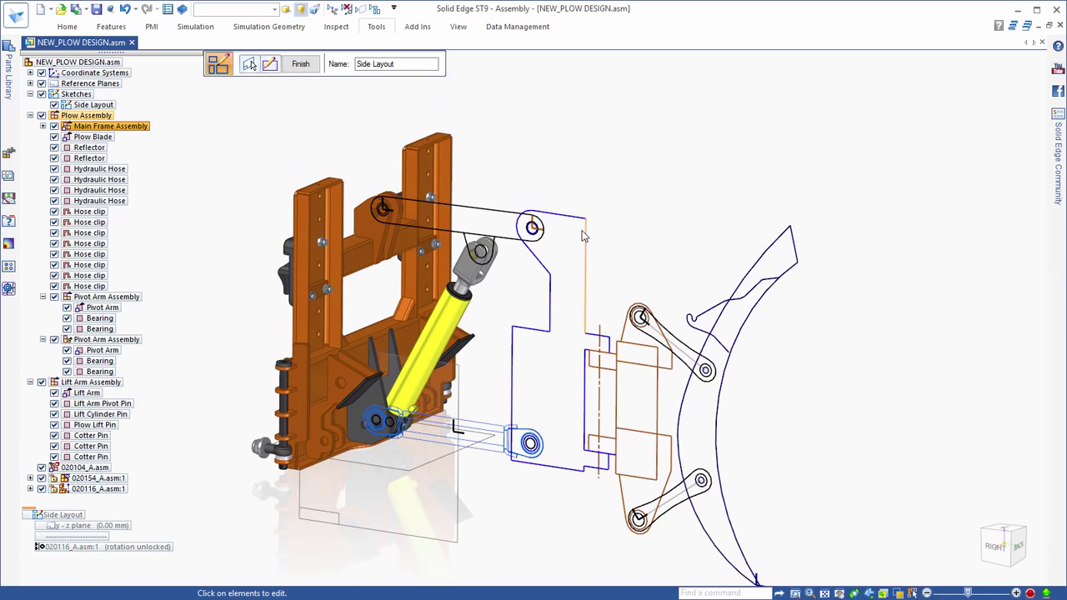
pyautogui.click(587, 221)
pyautogui.moveTo(584, 206); pyautogui.dragTo(567, 143)
pyautogui.press('Escape')
pyautogui.press('Escape')
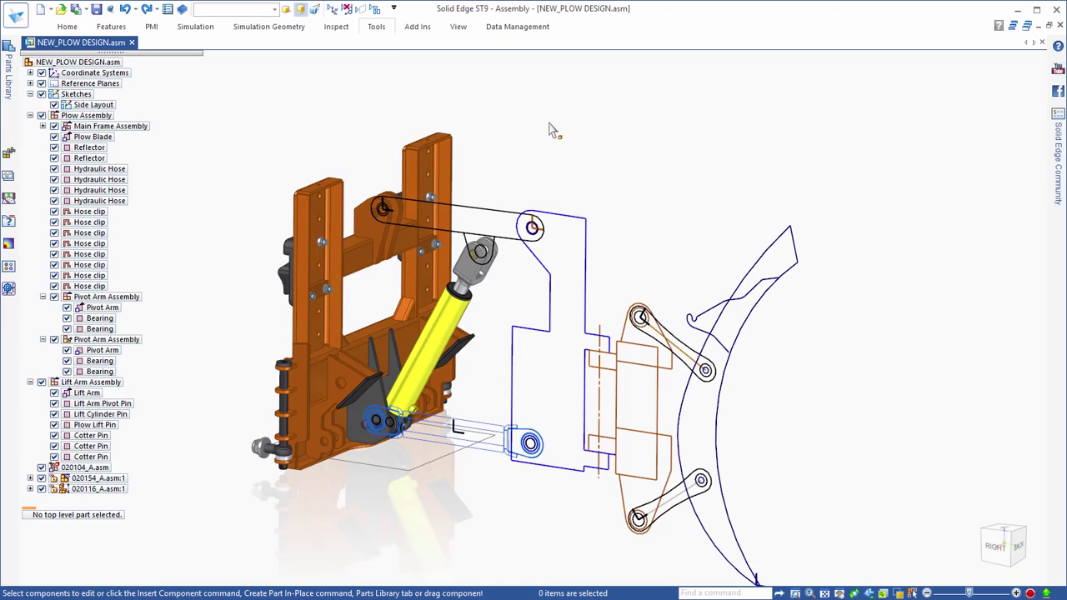
# Step: Publish all virtual components as real files into the Publish folder
pyautogui.click(377, 27)
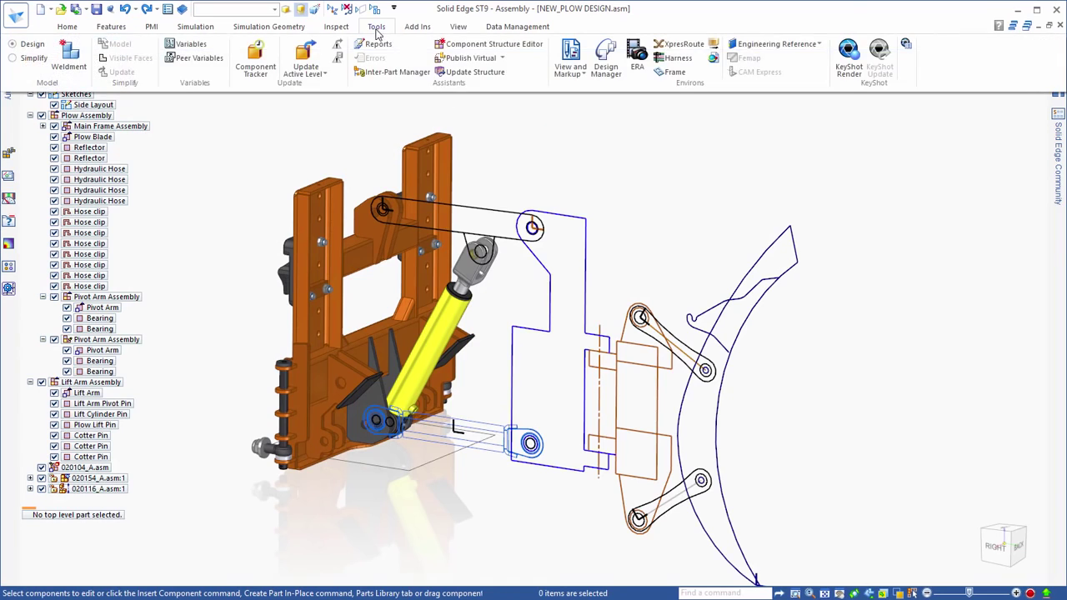
pyautogui.click(457, 67)
pyautogui.click(494, 169)
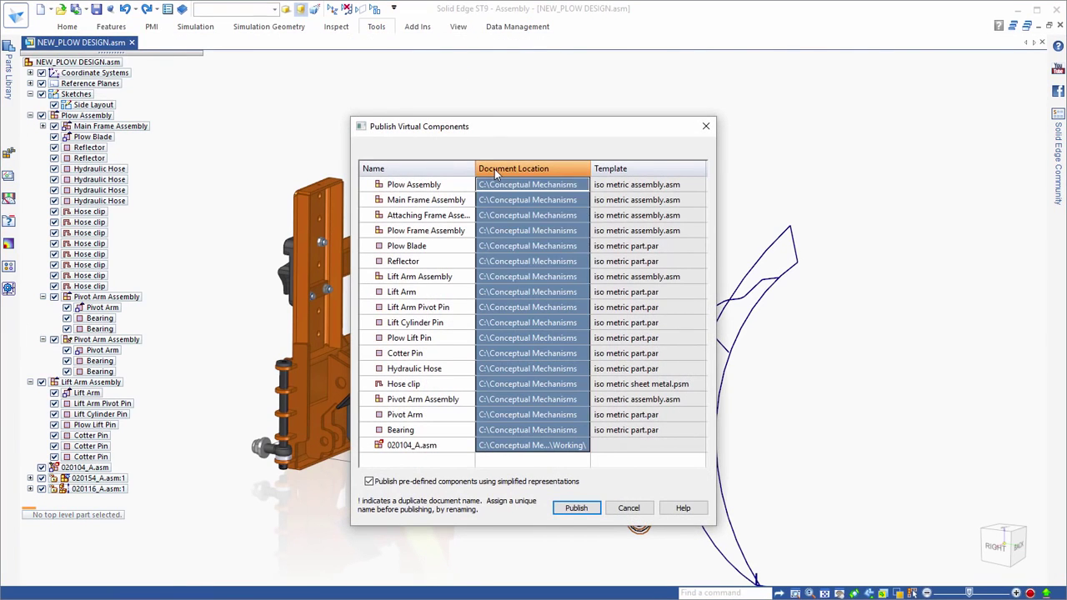
pyautogui.rightClick(494, 169)
pyautogui.click(534, 269)
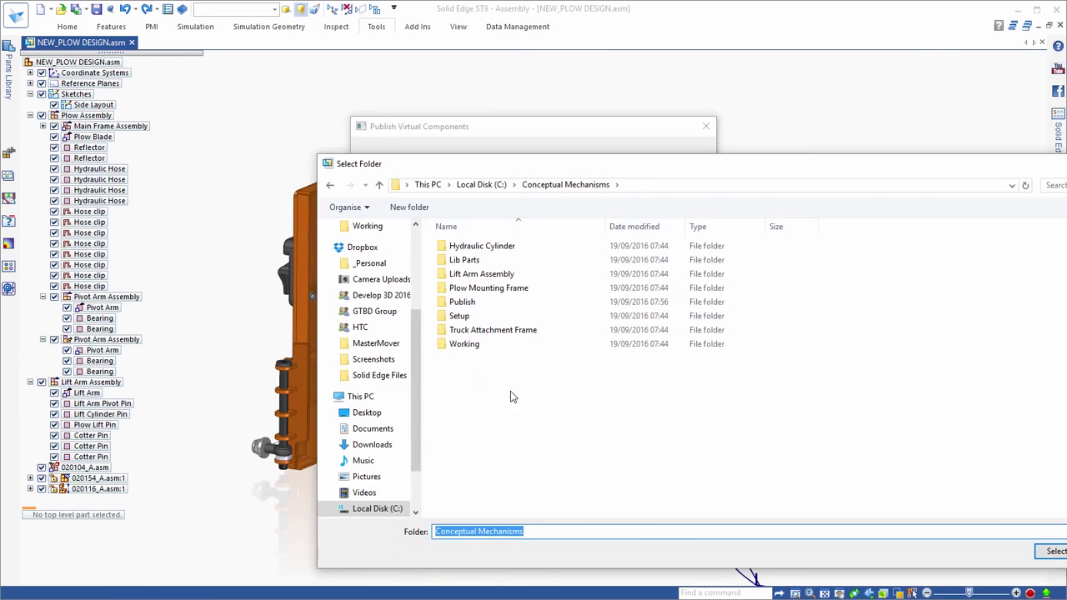
pyautogui.click(501, 303)
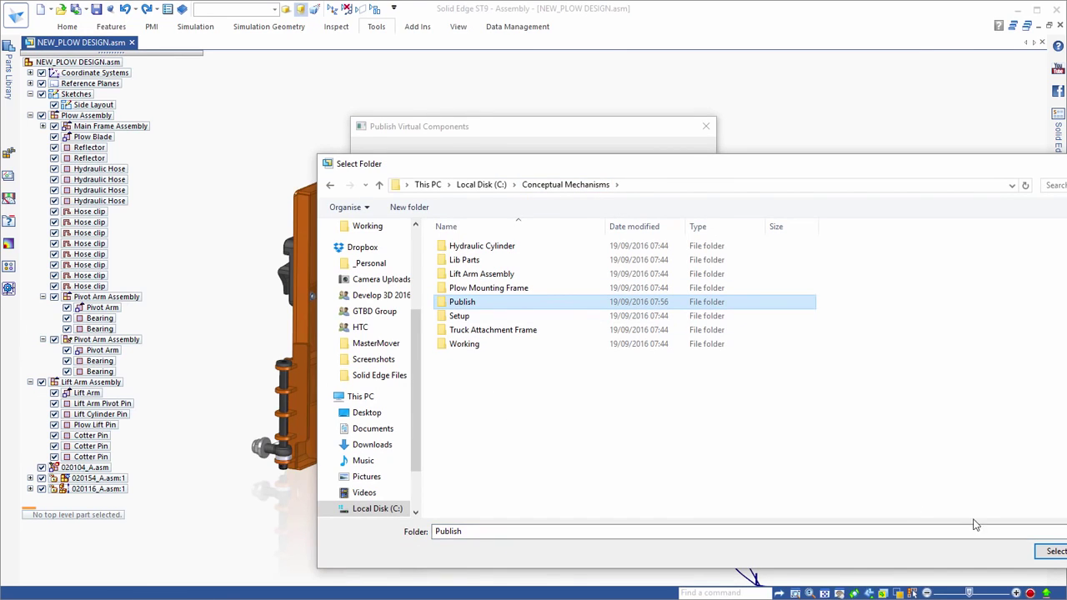
pyautogui.click(1053, 552)
pyautogui.click(575, 508)
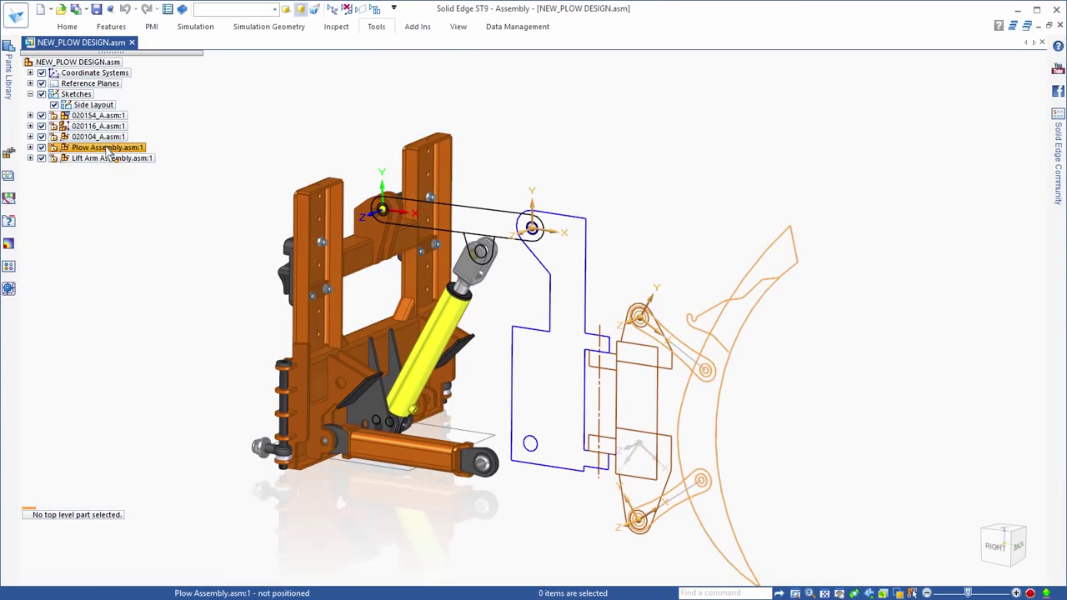
pyautogui.click(109, 148)
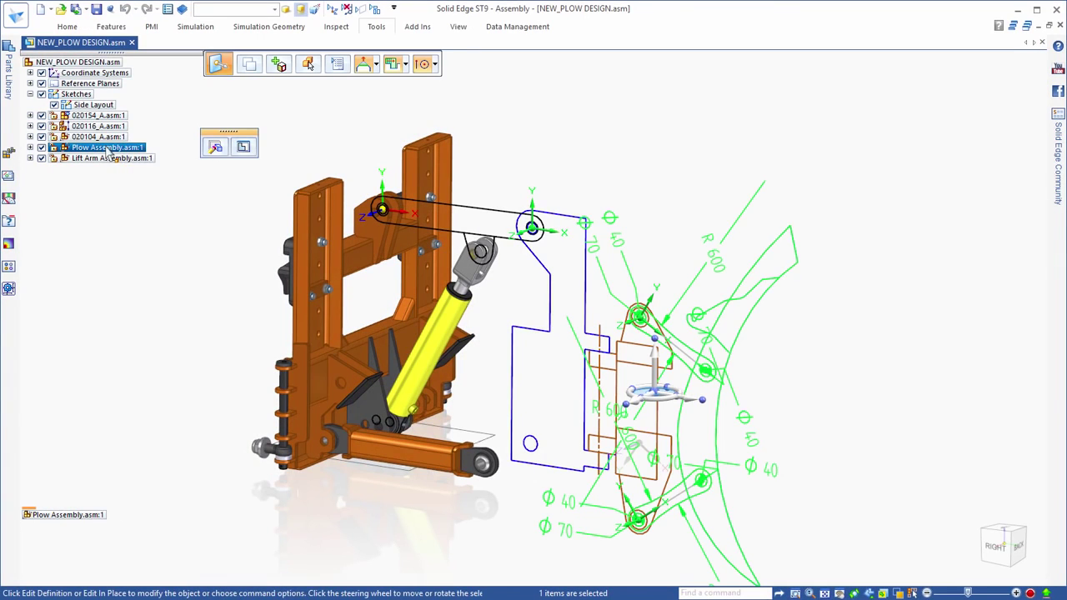
# Step: Replace Plow Assembly.asm with 020093_A.asm from the Working folder
pyautogui.rightClick(107, 148)
pyautogui.moveTo(177, 334)
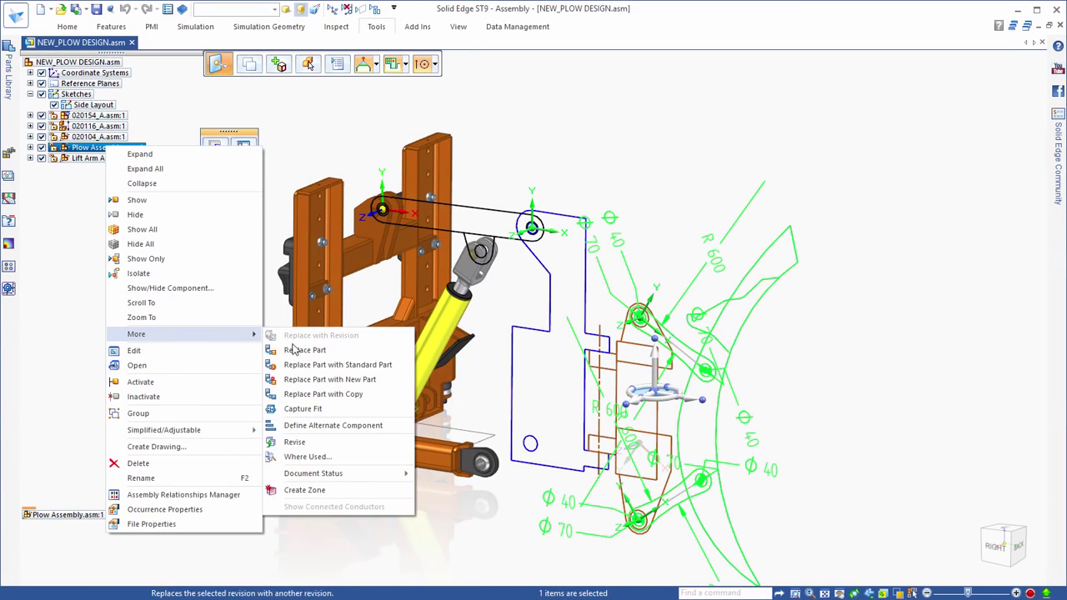
pyautogui.click(294, 337)
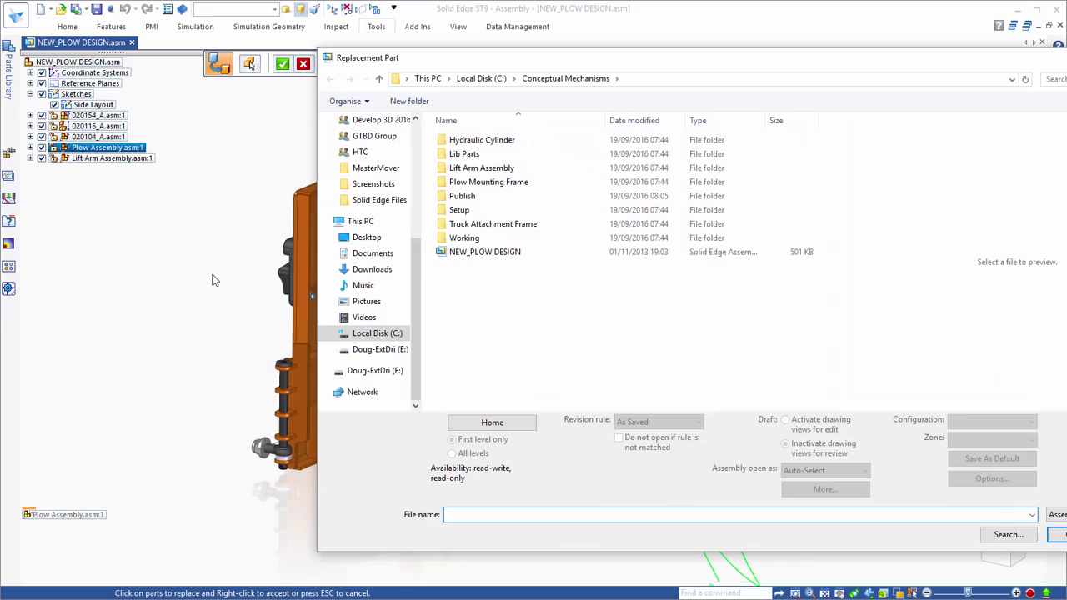
pyautogui.doubleClick(455, 238)
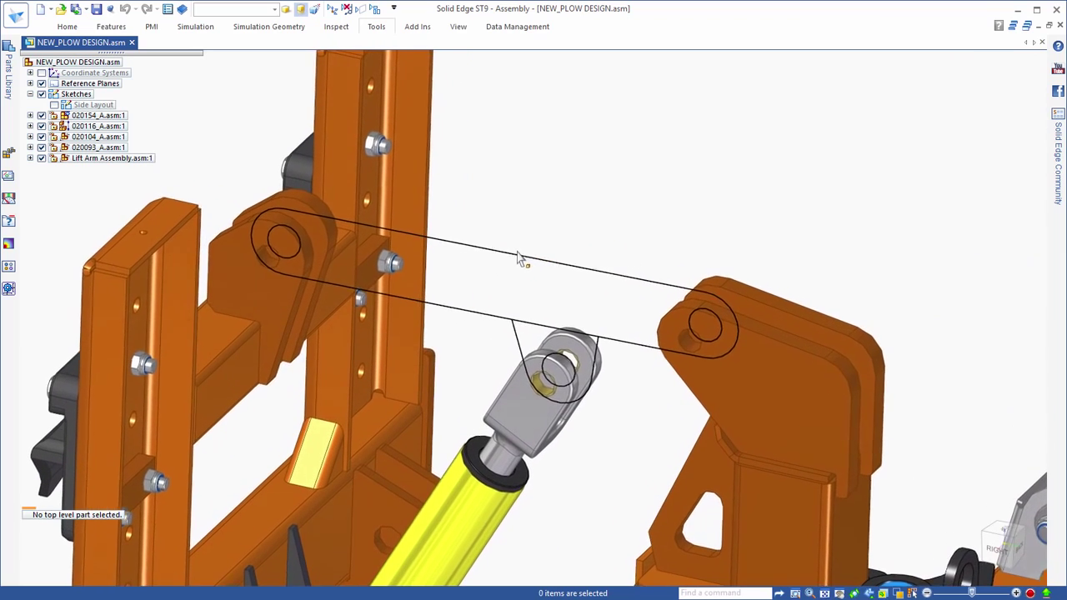
# Step: Edit the Lift Arm in place and extrude its sketch region symmetrically 40 mm into a bar
pyautogui.click(514, 263)
pyautogui.click(547, 322)
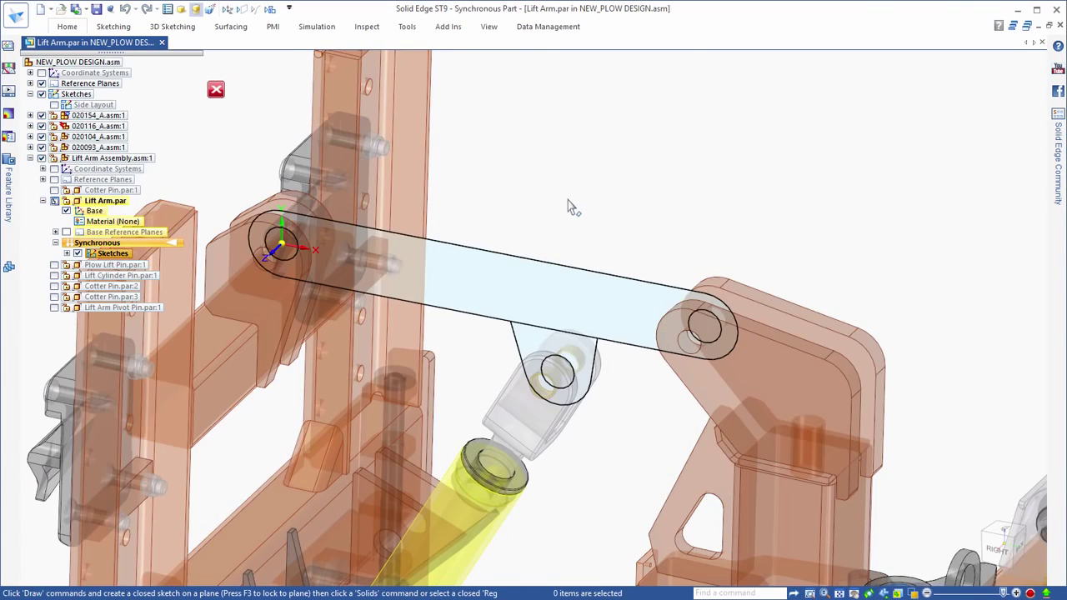
pyautogui.click(508, 296)
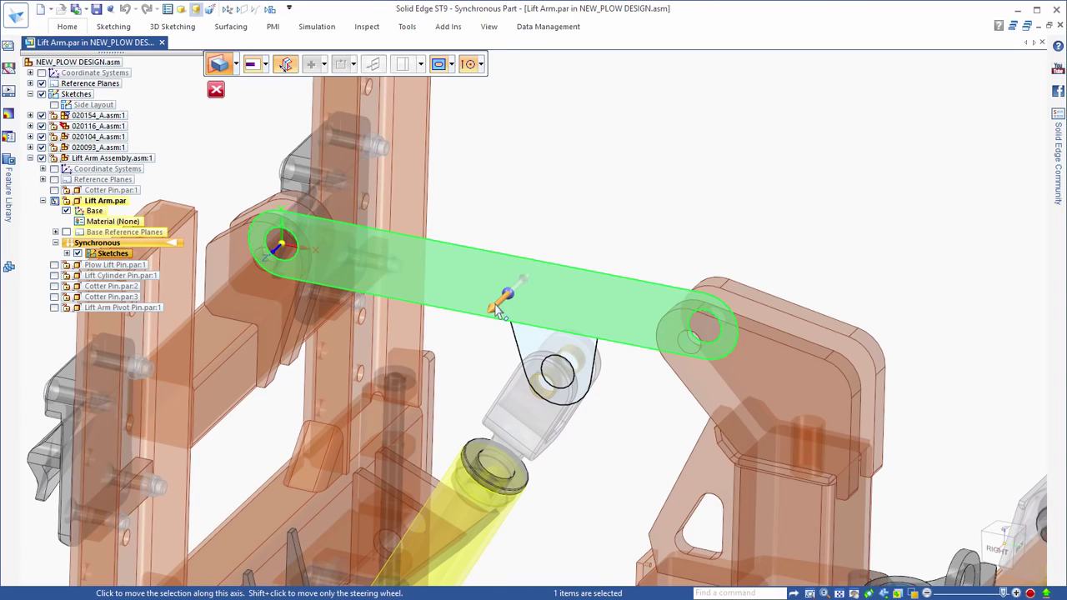
pyautogui.click(497, 297)
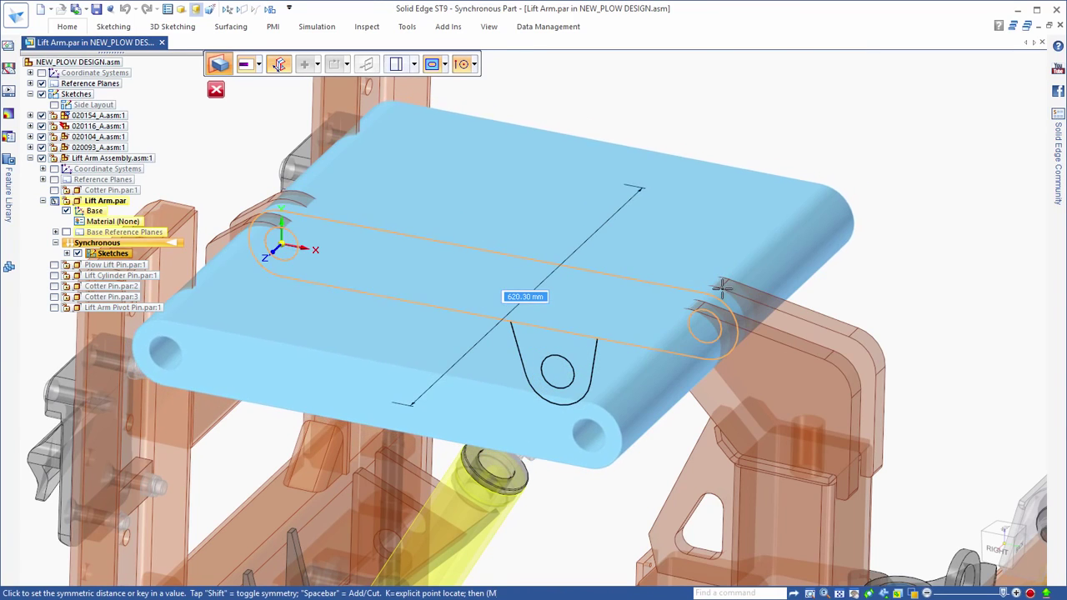
pyautogui.click(722, 286)
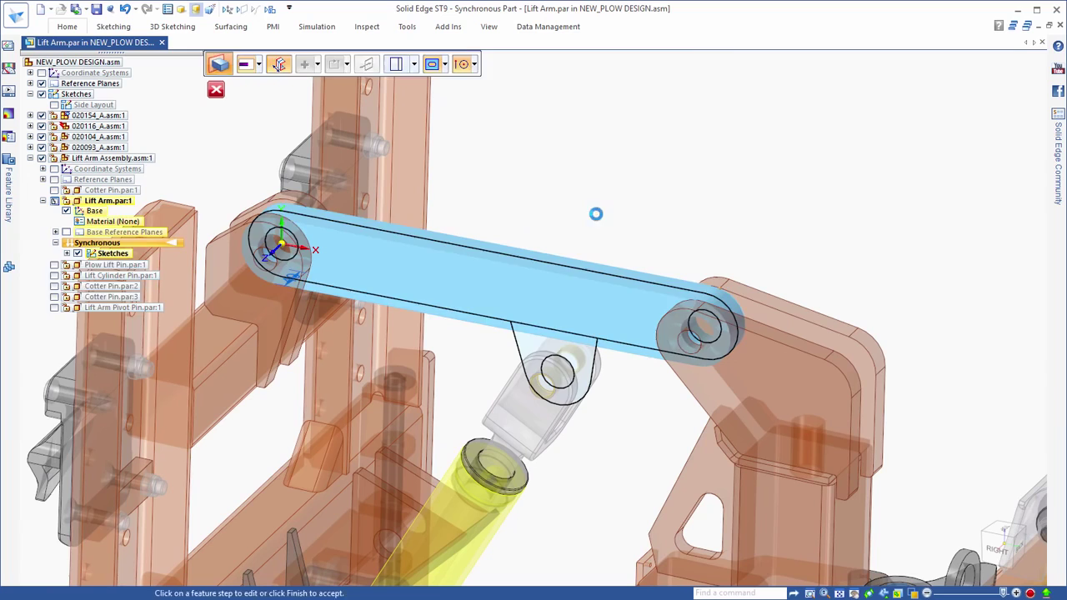
# Step: Extrude the lug region below the bar as Protrusion 2 and return to the assembly
pyautogui.click(522, 345)
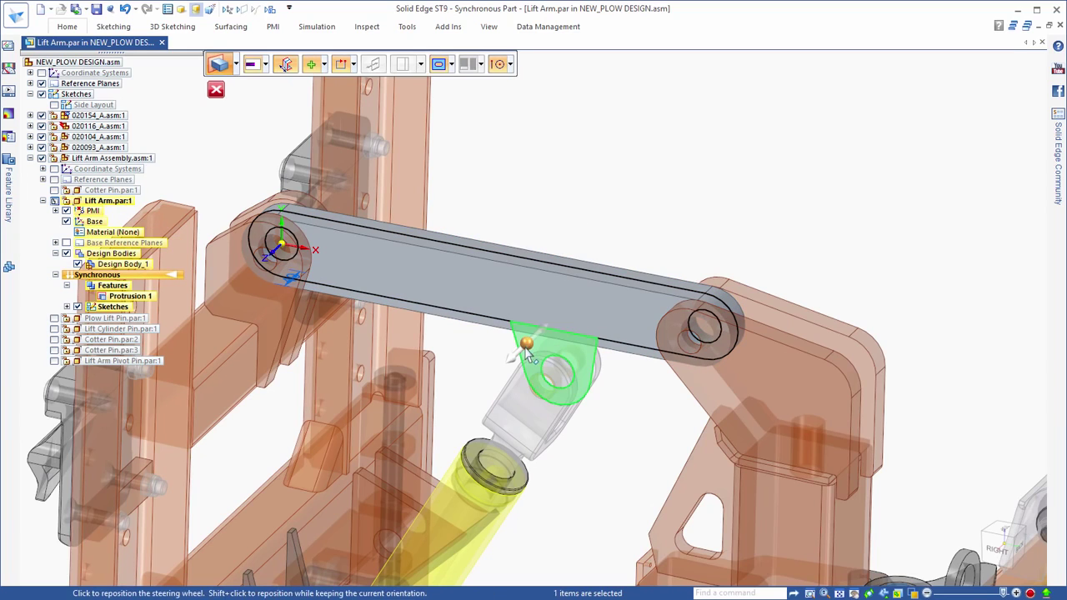
pyautogui.click(518, 343)
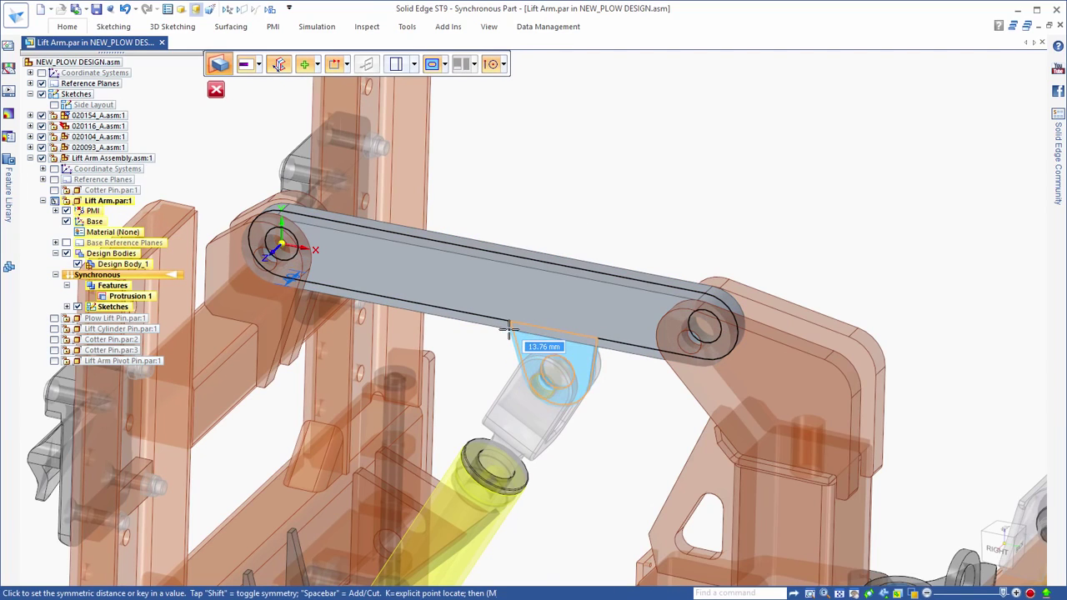
pyautogui.click(508, 330)
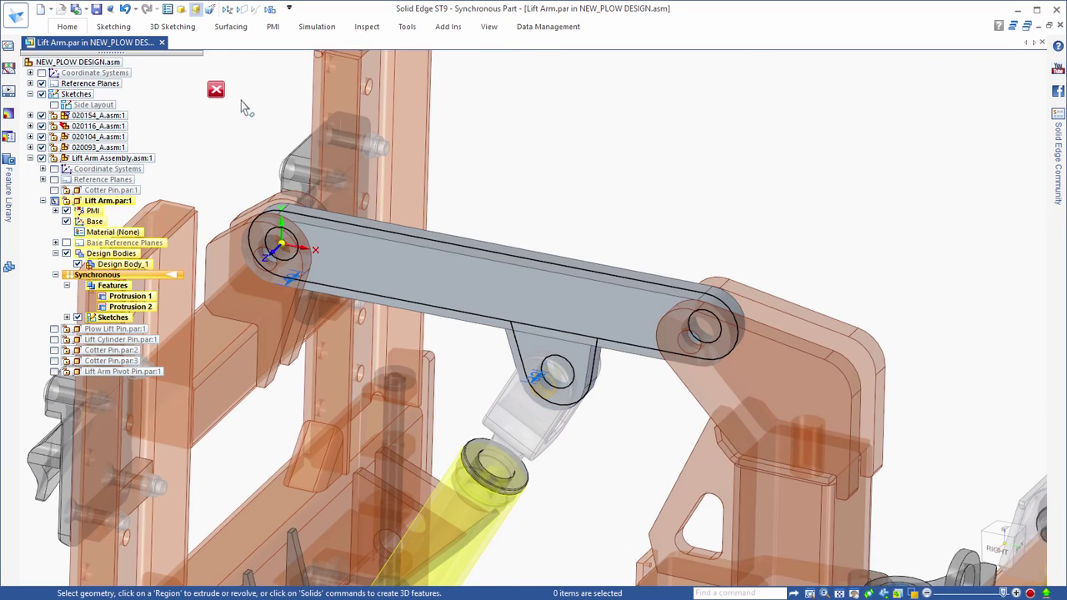
pyautogui.click(216, 89)
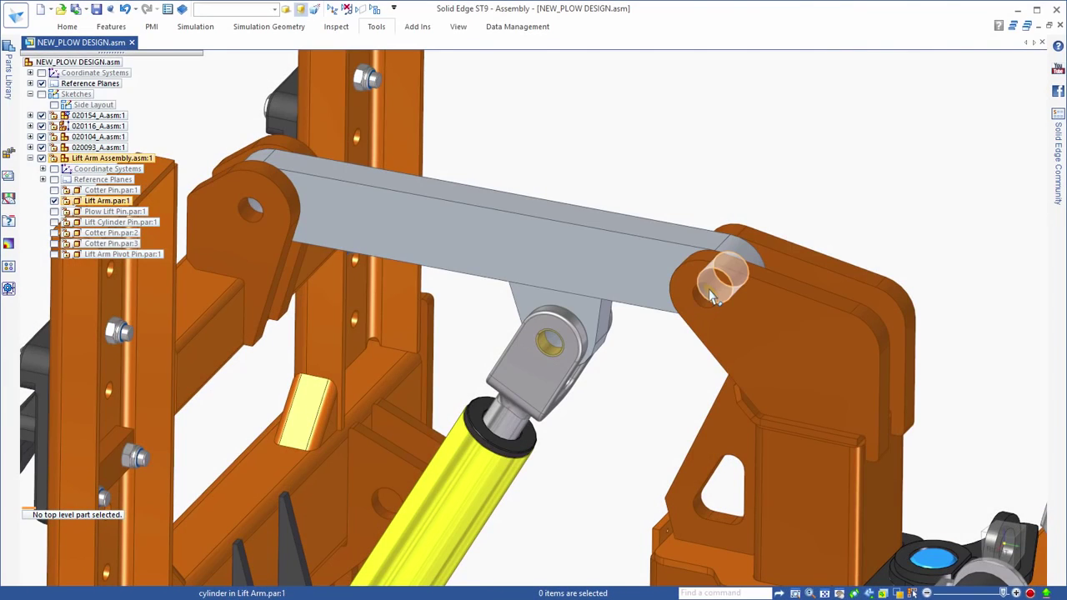
# Step: Move the bracket along the pin axis to 55 mm, aligning its pivot hole with the Lift Arm's end
pyautogui.click(712, 295)
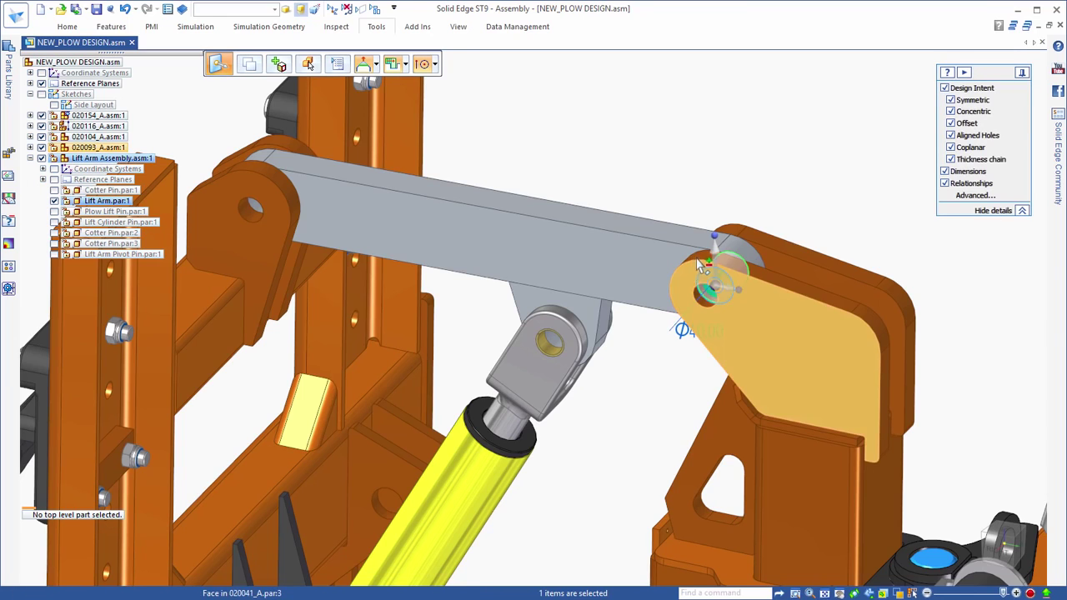
pyautogui.keyDown('ctrl'); pyautogui.click(705, 263); pyautogui.keyUp('ctrl')
pyautogui.click(713, 285)
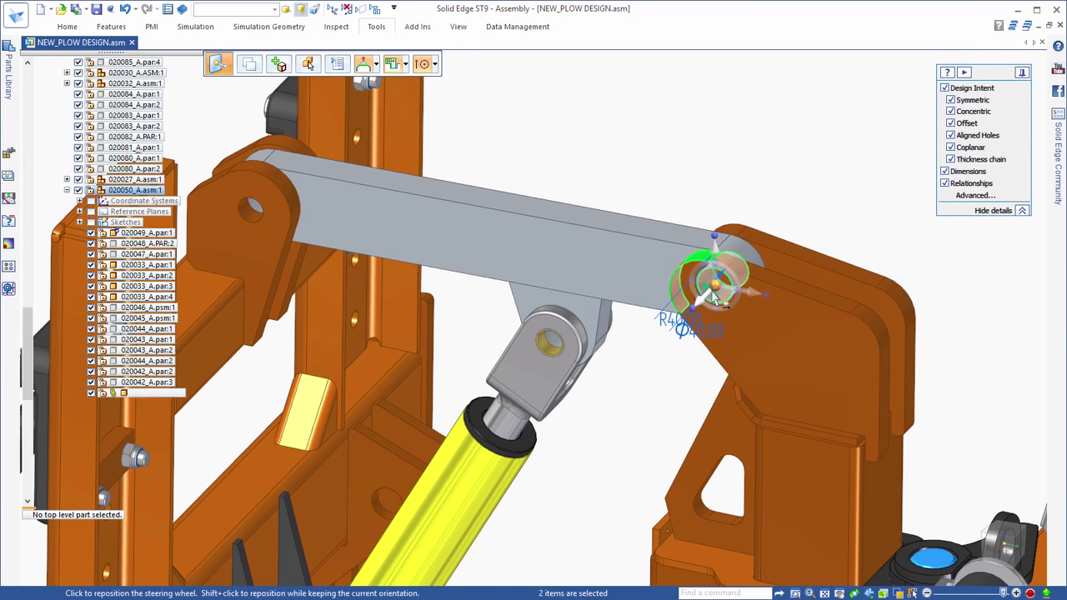
pyautogui.click(656, 244)
pyautogui.click(639, 237)
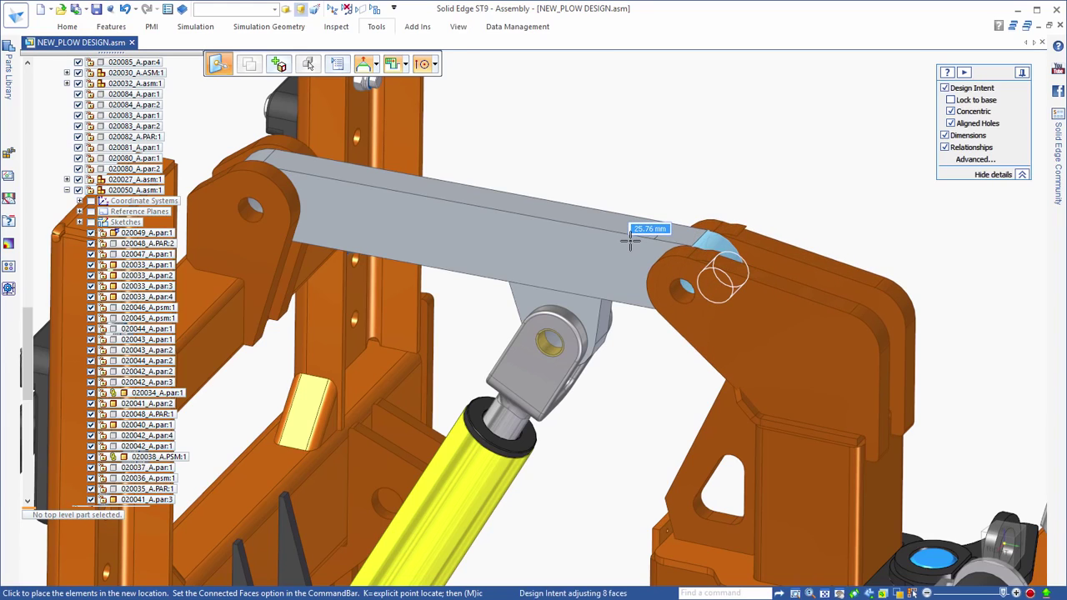
pyautogui.press('Return')
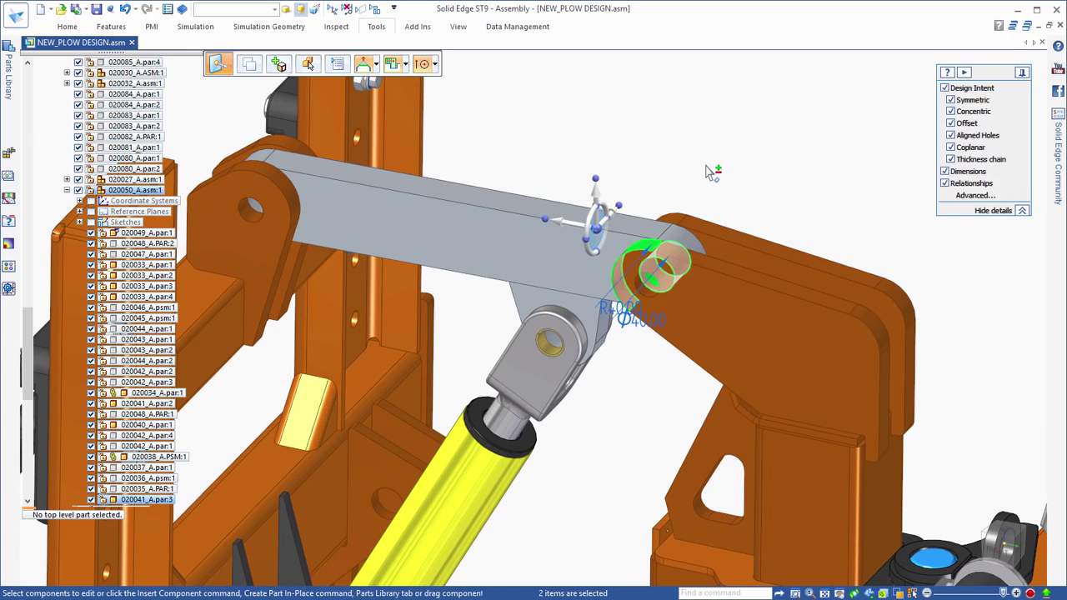
pyautogui.press('Escape')
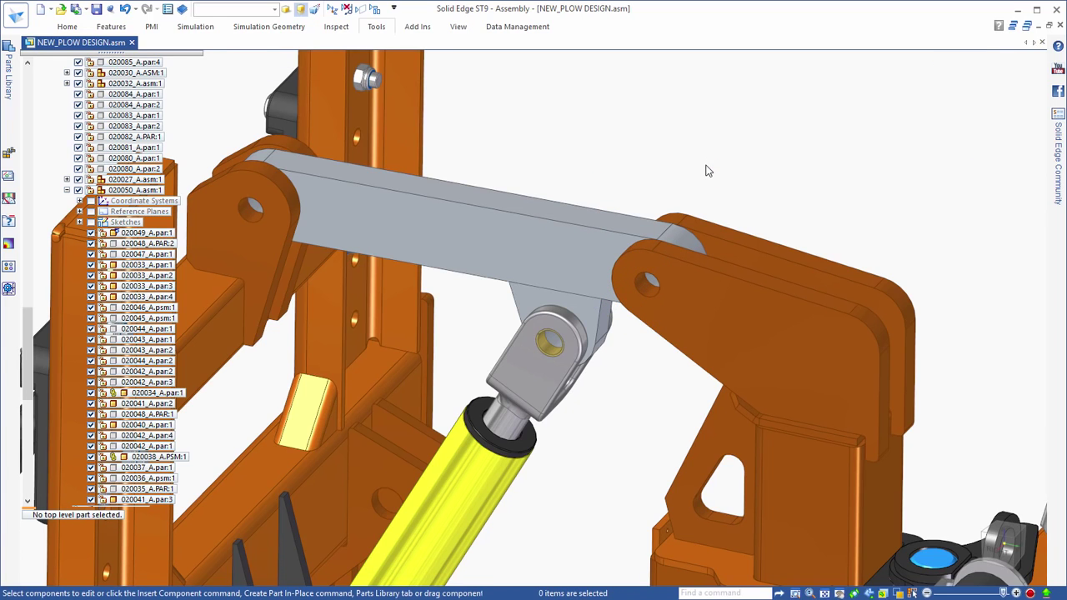
# Step: Drag the plow linkage with Drag Component to test its motion, then reset it
pyautogui.scroll(-6, 707, 171)
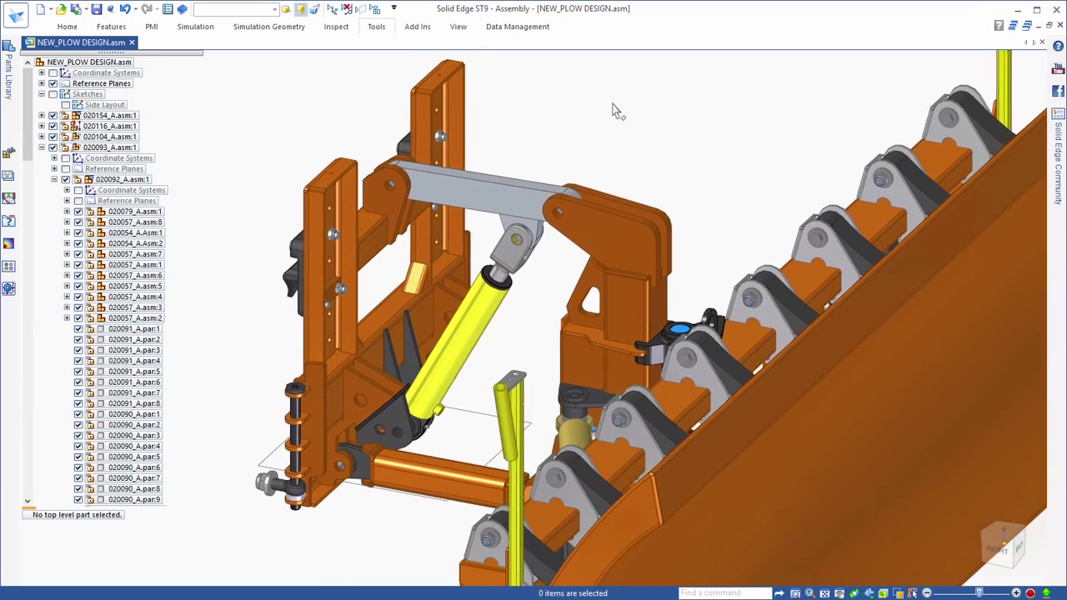
pyautogui.scroll(-5, 616, 125)
pyautogui.rightClick(617, 138)
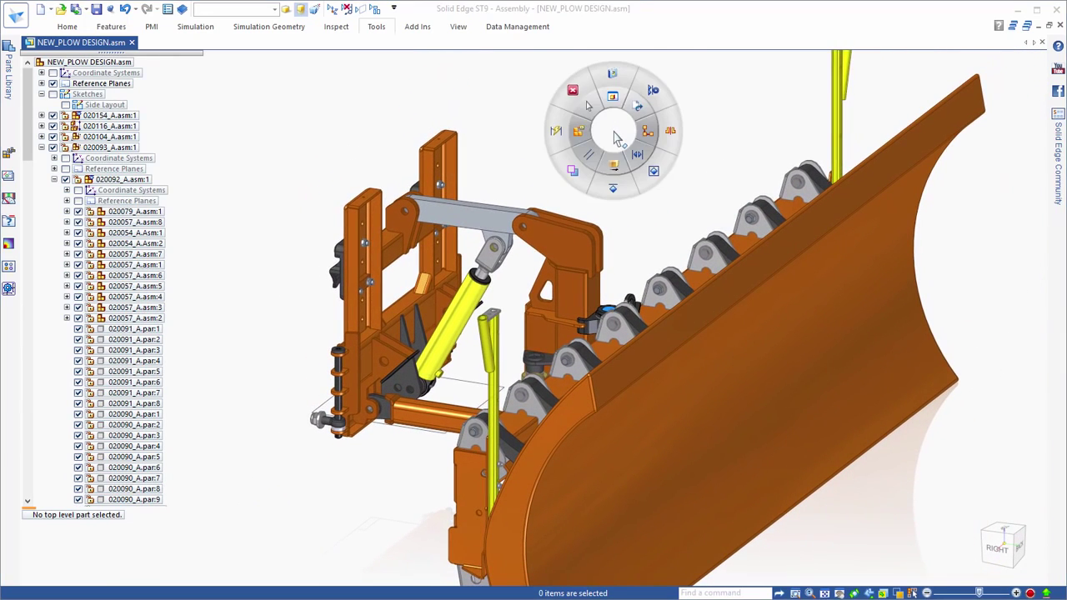
pyautogui.click(614, 164)
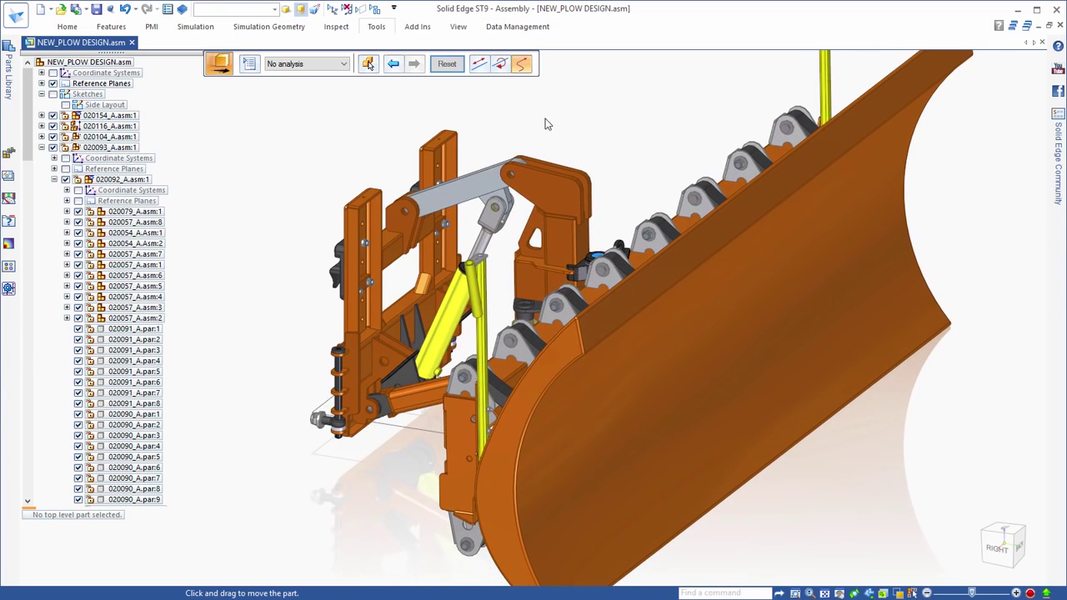
pyautogui.click(448, 64)
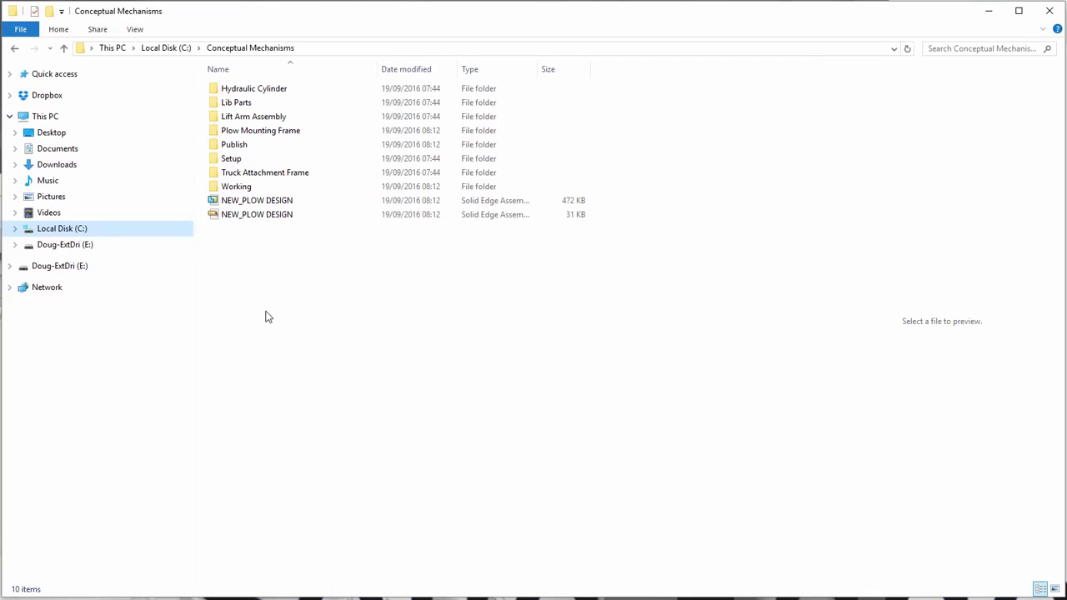
# Step: Open Lift Arm Assembly from the Publish folder with Design Manager
pyautogui.doubleClick(237, 146)
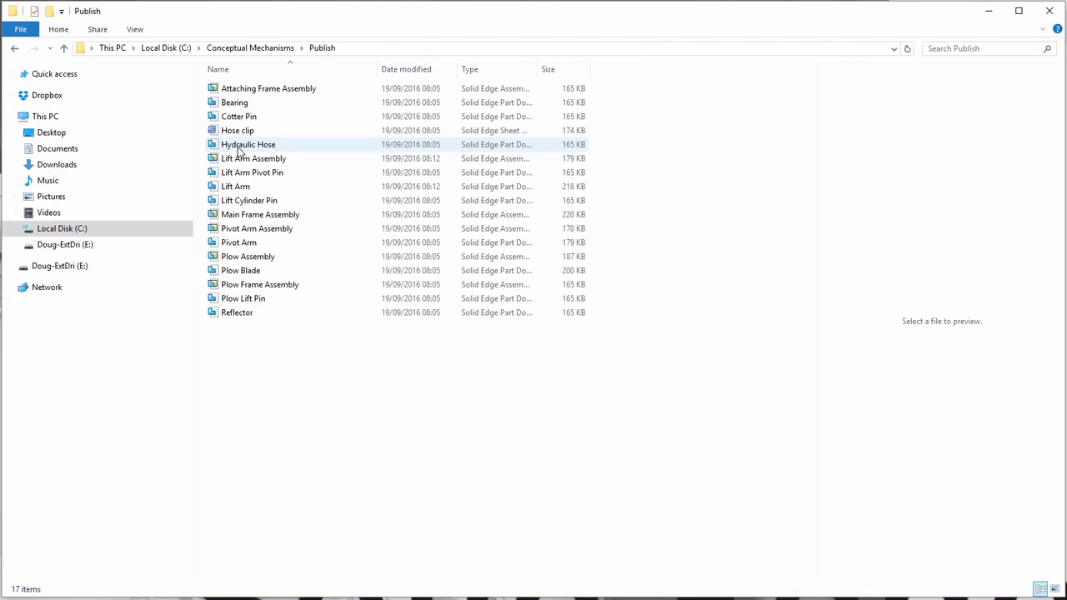
pyautogui.click(237, 161)
pyautogui.rightClick(238, 160)
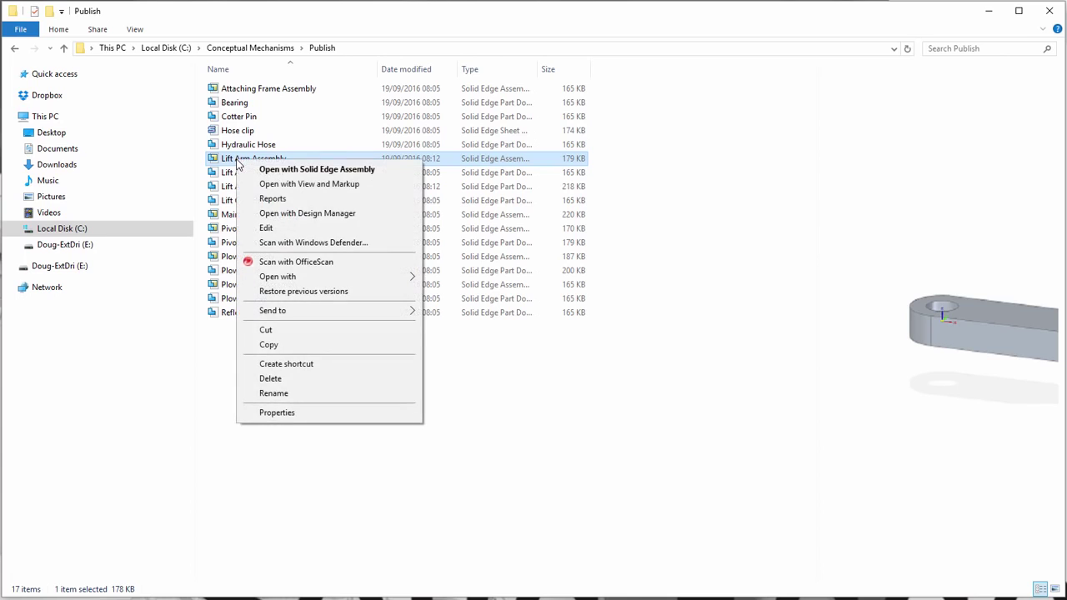
pyautogui.click(292, 213)
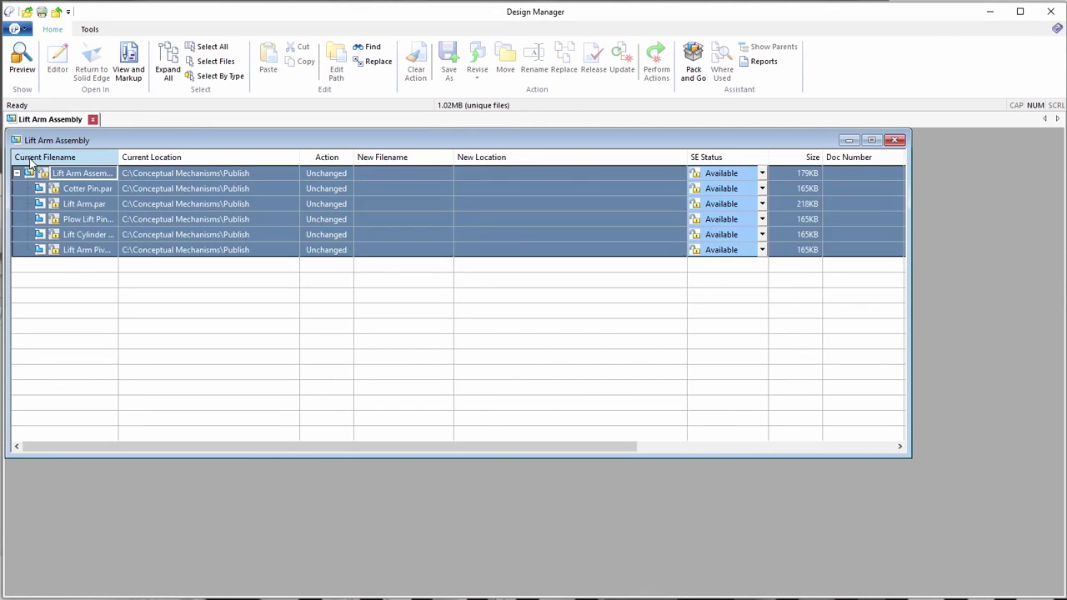
# Step: Move the assembly and its five parts to Conceptual Mechanisms\Lift Arm Assembly, then close the document
pyautogui.hotkey('ctrl', 'a')
pyautogui.click(505, 58)
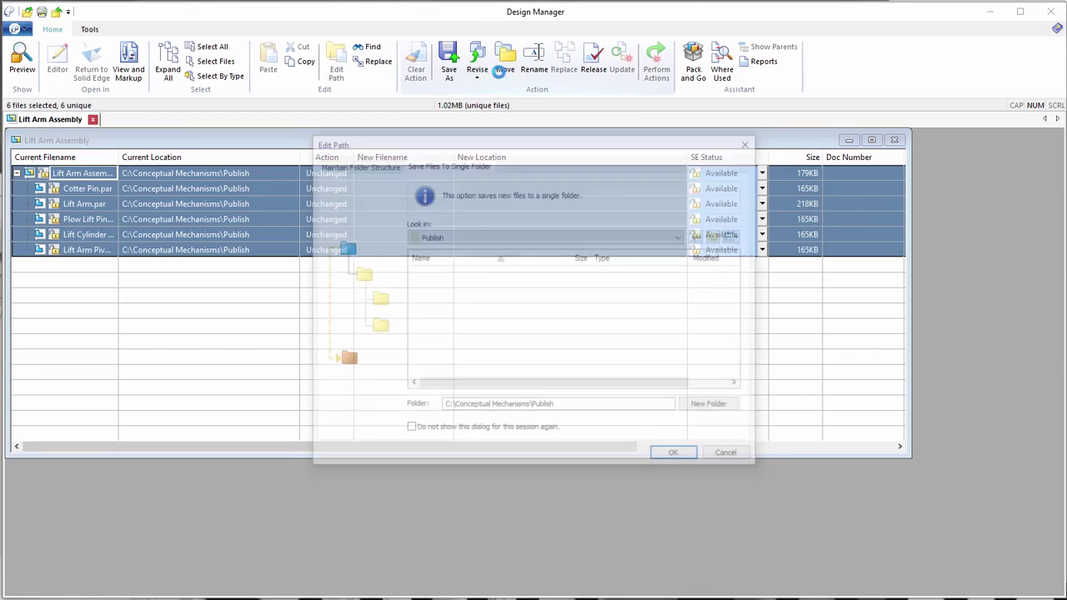
pyautogui.click(718, 237)
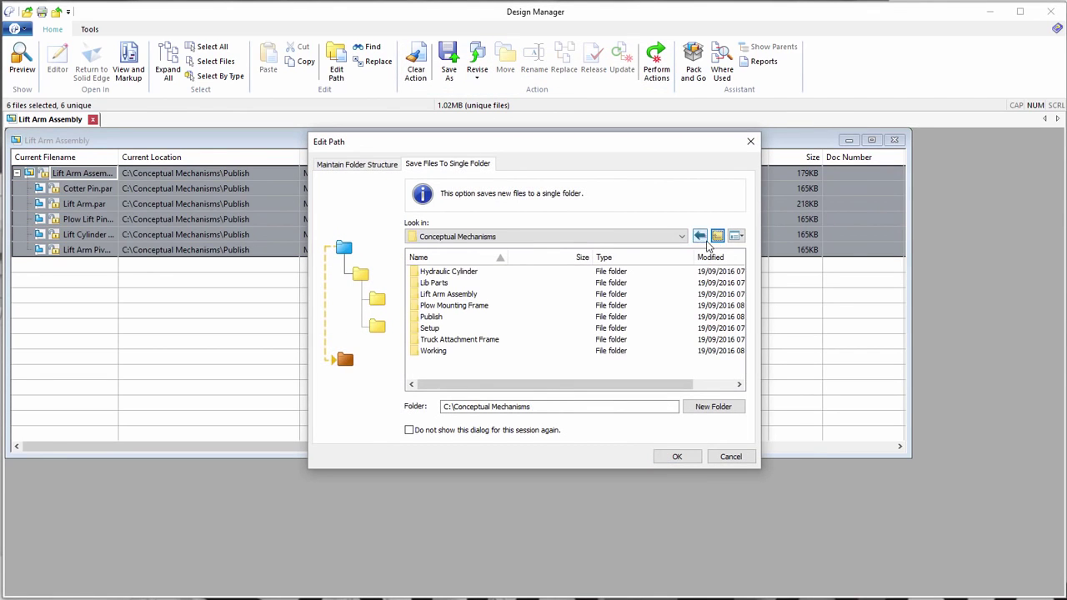
pyautogui.click(442, 294)
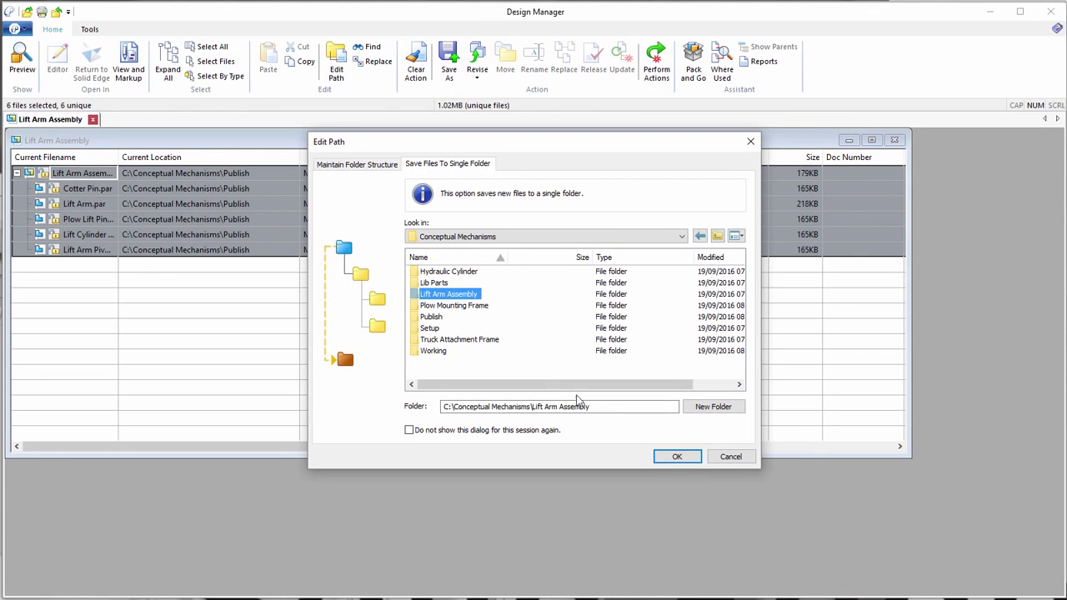
pyautogui.click(678, 457)
pyautogui.click(656, 63)
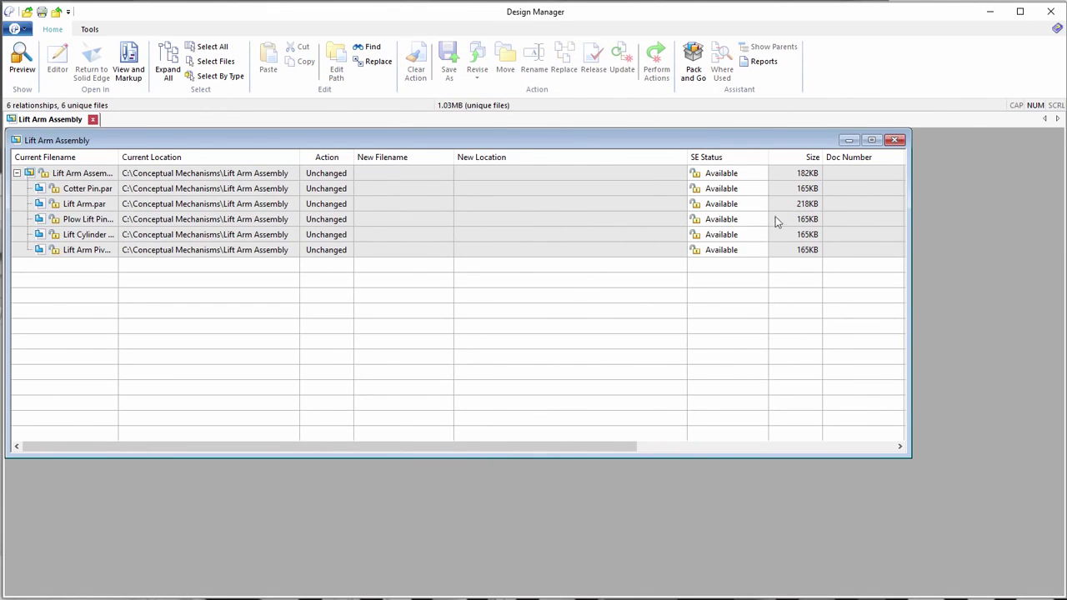
pyautogui.click(896, 140)
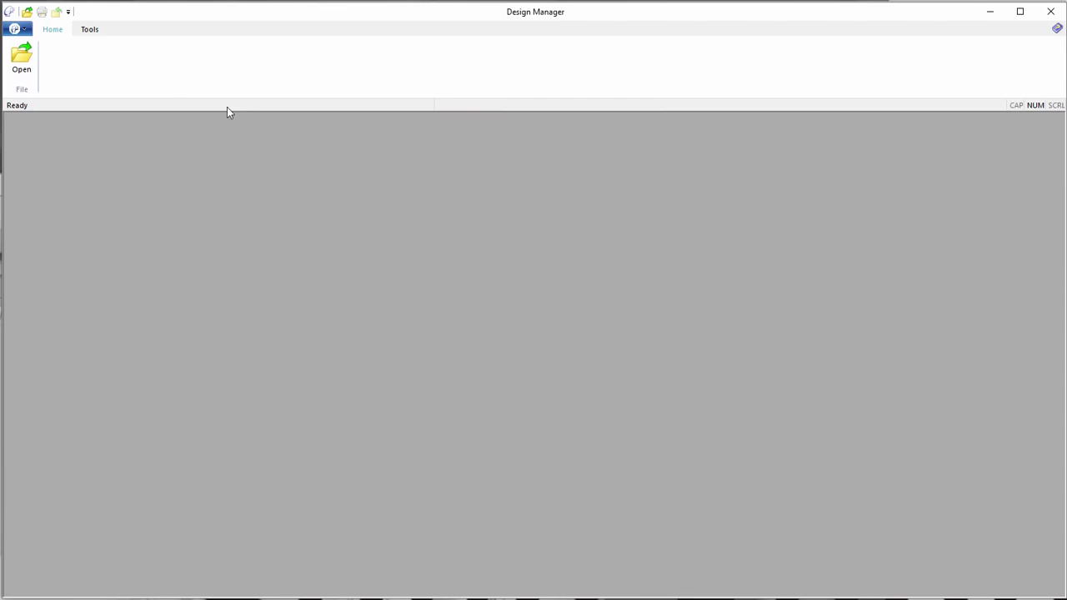
# Step: Open the NEW_PLOW DESIGN assembly from the Conceptual Mechanisms folder in Design Manager
pyautogui.click(15, 72)
pyautogui.click(540, 135)
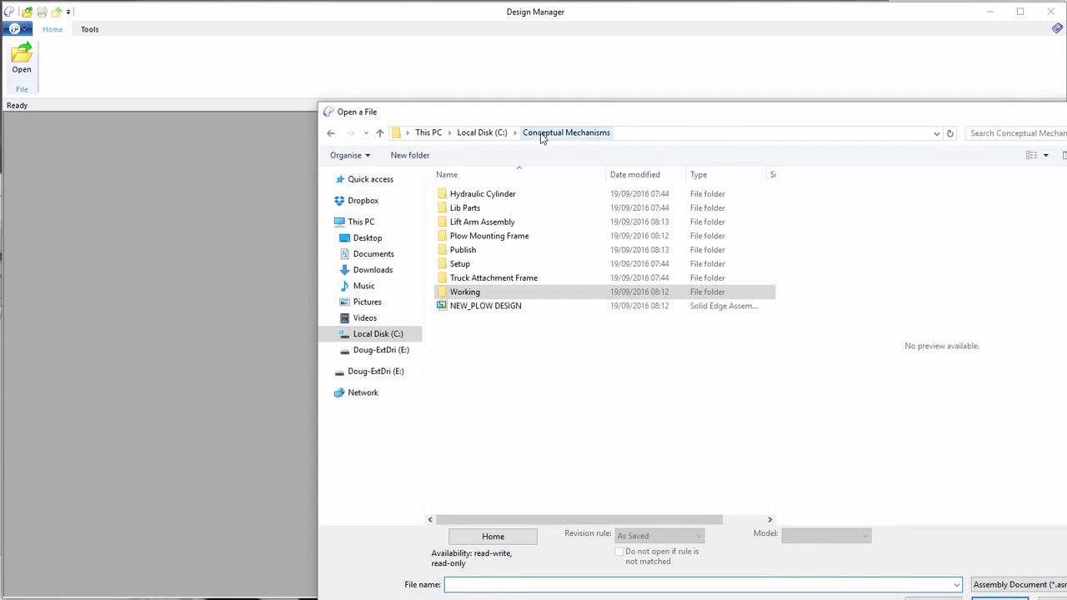
pyautogui.click(477, 306)
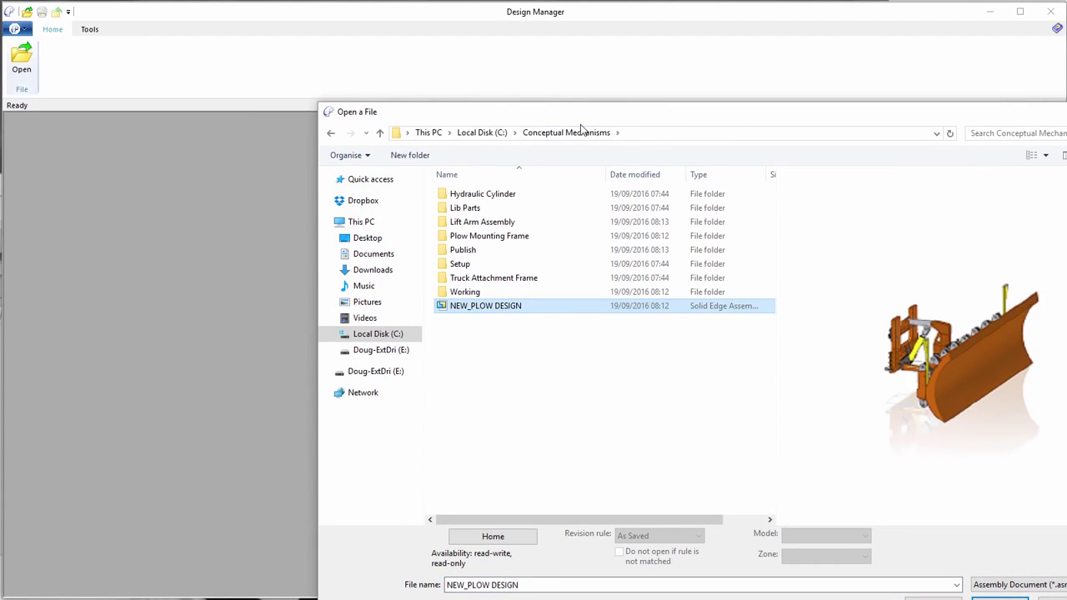
pyautogui.moveTo(581, 125); pyautogui.dragTo(460, 66)
pyautogui.click(878, 546)
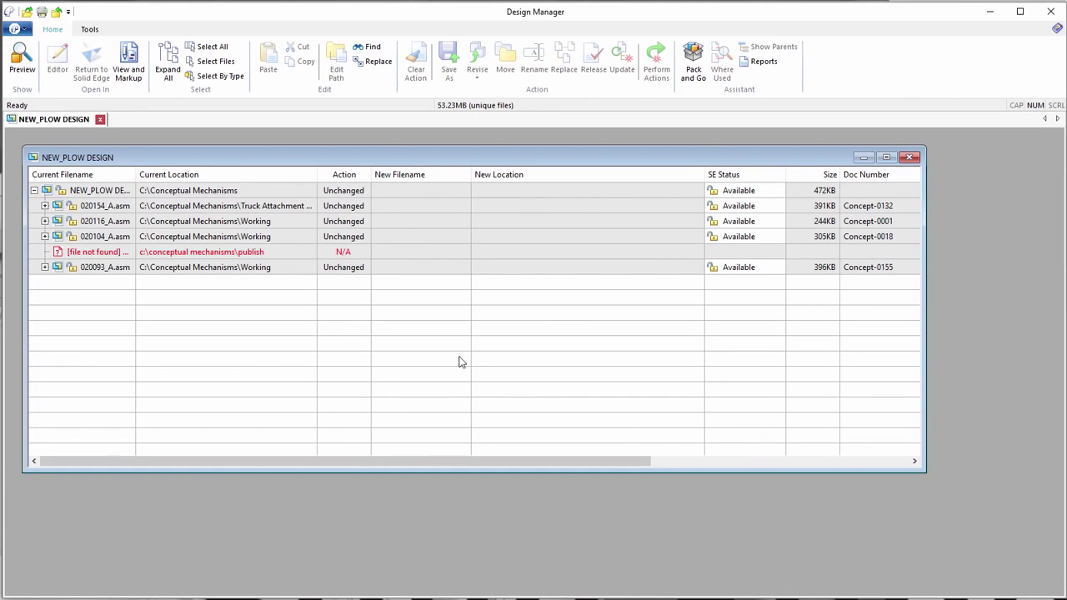
# Step: Replace the missing [file not found] entry with Lift Arm Assembly.asm from its new folder
pyautogui.click(90, 253)
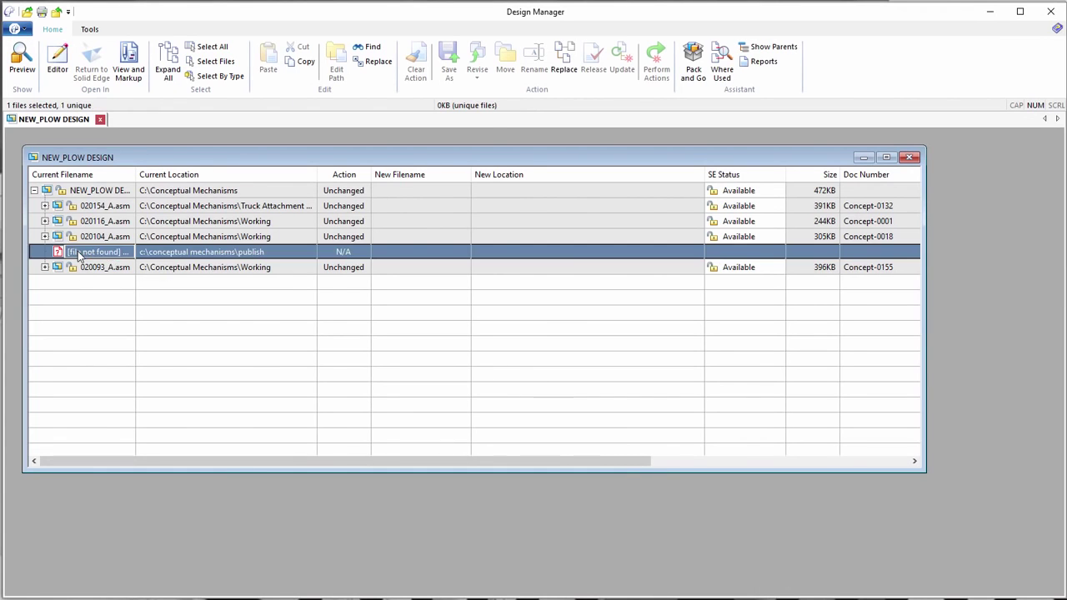
pyautogui.click(563, 68)
pyautogui.doubleClick(345, 163)
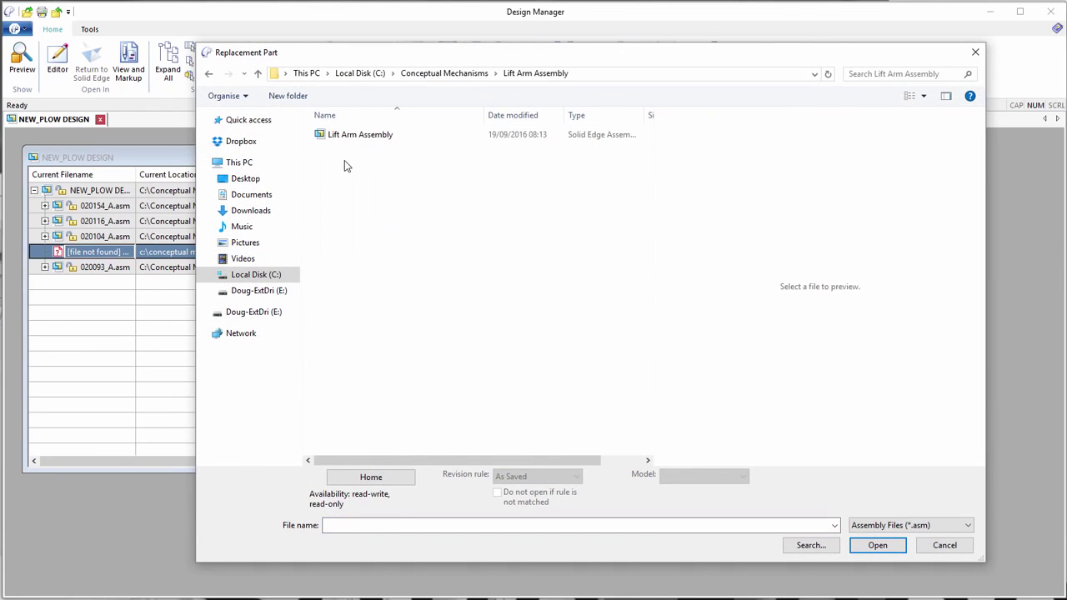
pyautogui.click(344, 136)
pyautogui.click(876, 546)
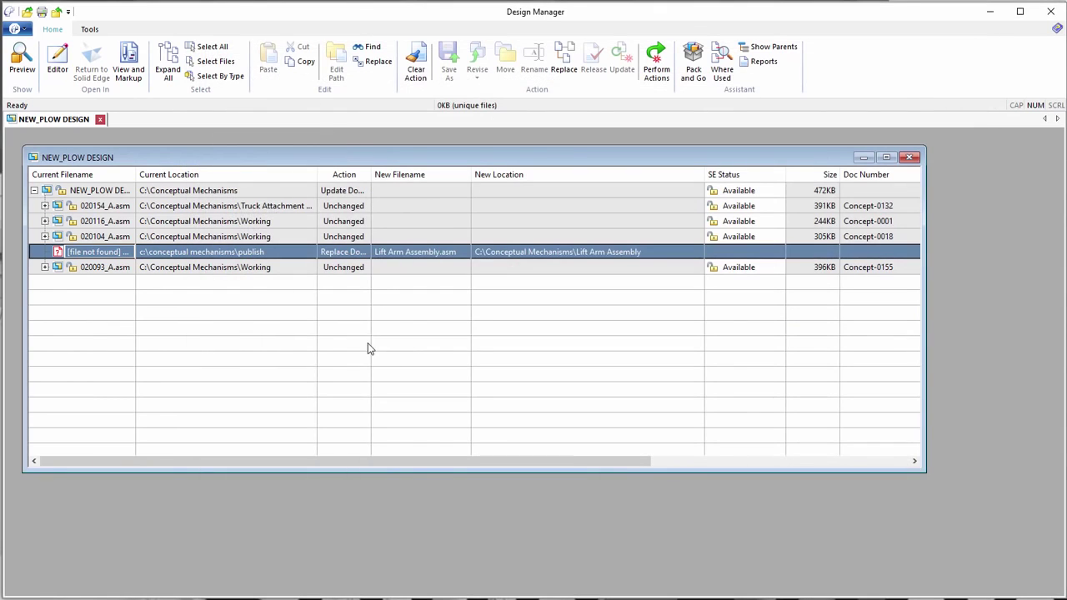
pyautogui.click(654, 65)
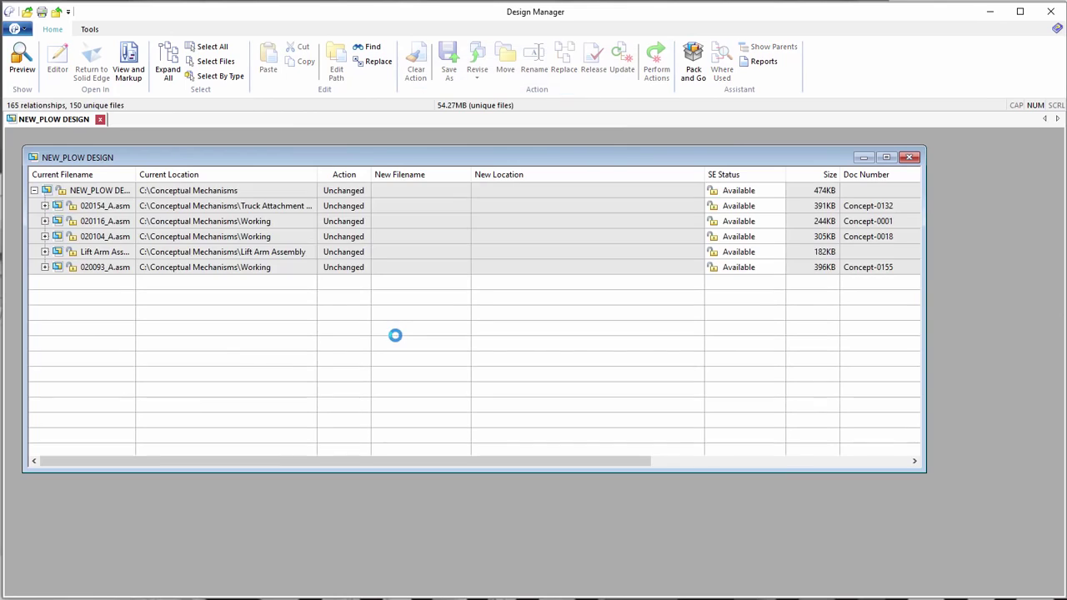
# Step: Rename the top-level NEW_PLOW DESIGN assembly to 100001_A.asm with document number 100001
pyautogui.doubleClick(104, 157)
pyautogui.click(107, 153)
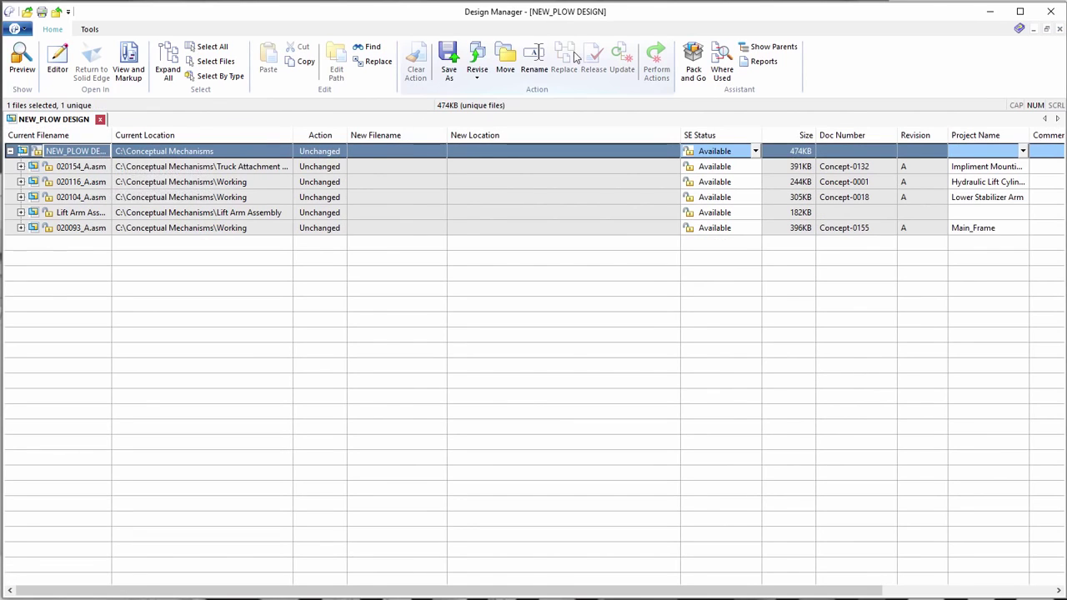
pyautogui.click(534, 63)
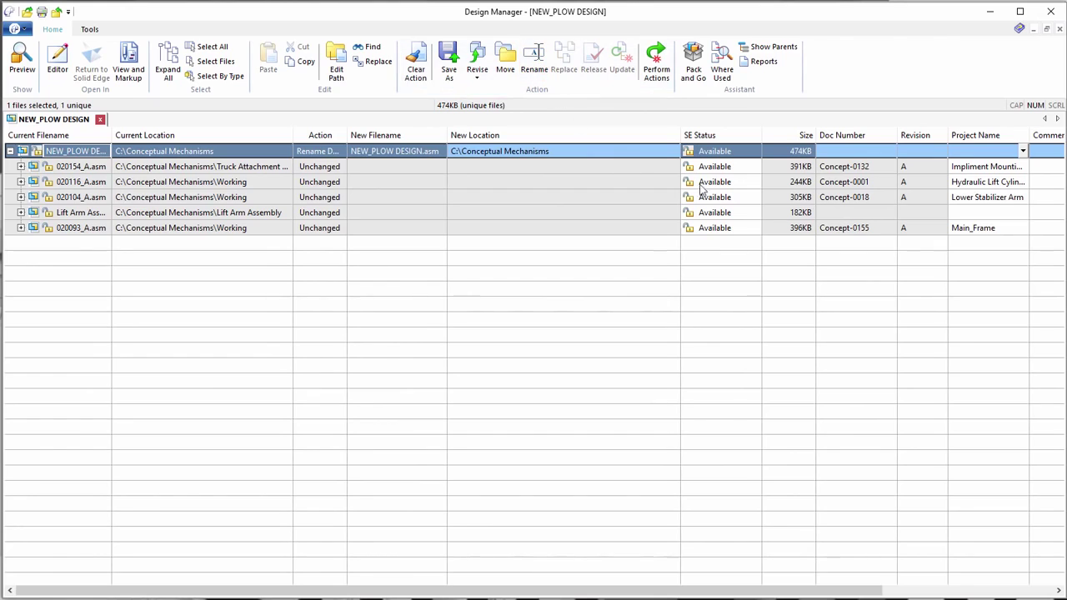
pyautogui.click(833, 152)
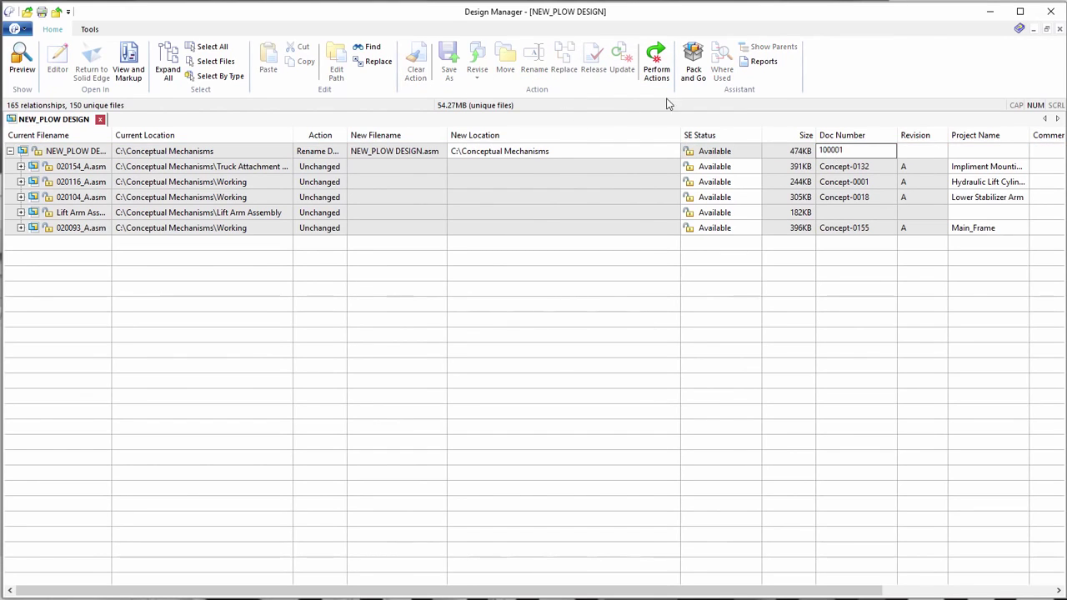
pyautogui.click(656, 67)
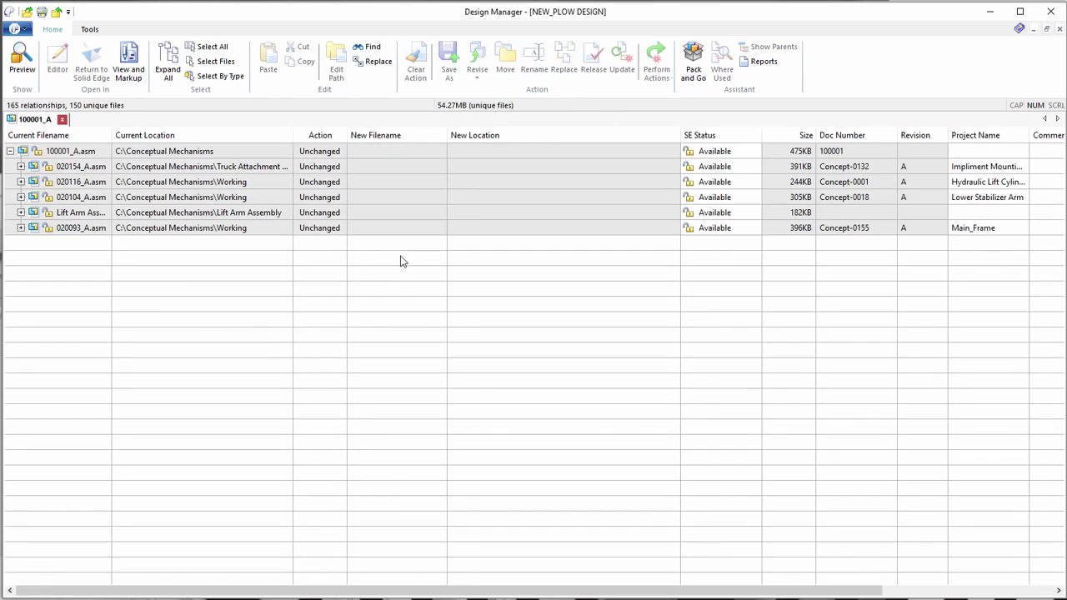